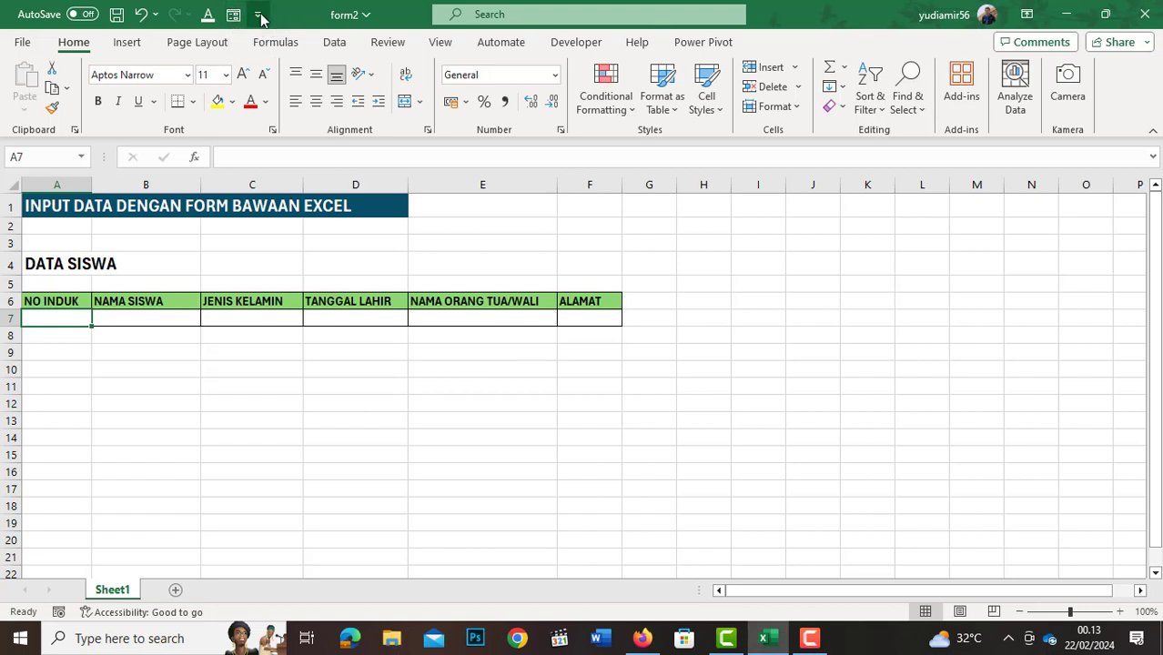
- Locate the Form command among Commands Not in the Ribbon in the Quick Access Toolbar options, and close the options without changes
left_click(260, 16)
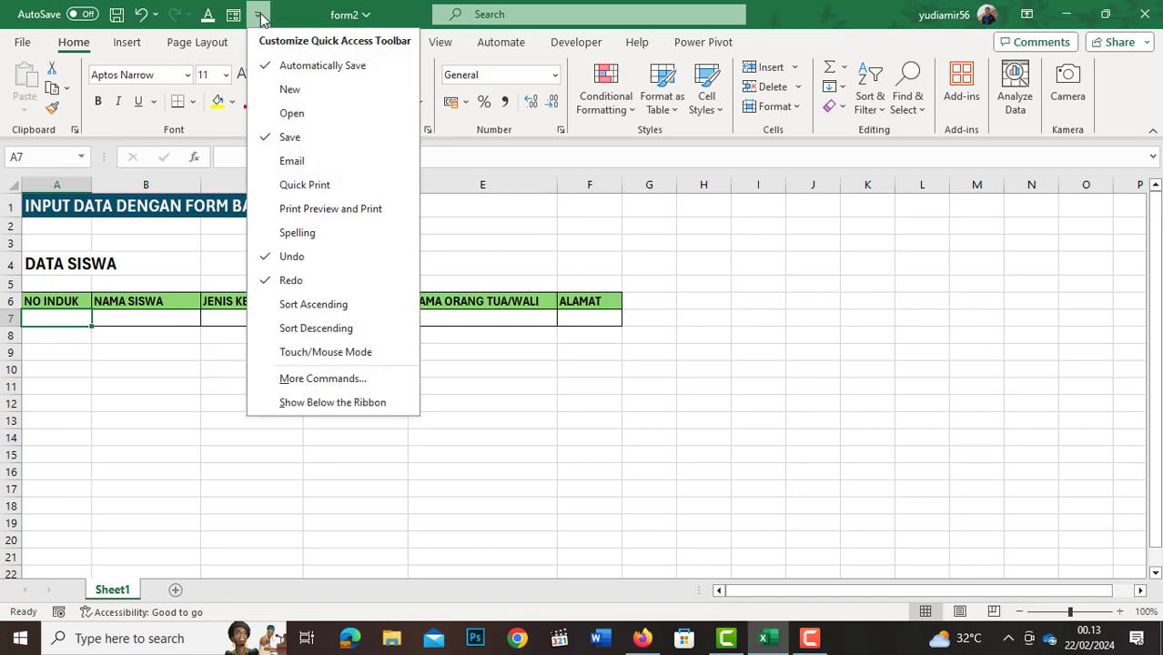
left_click(322, 379)
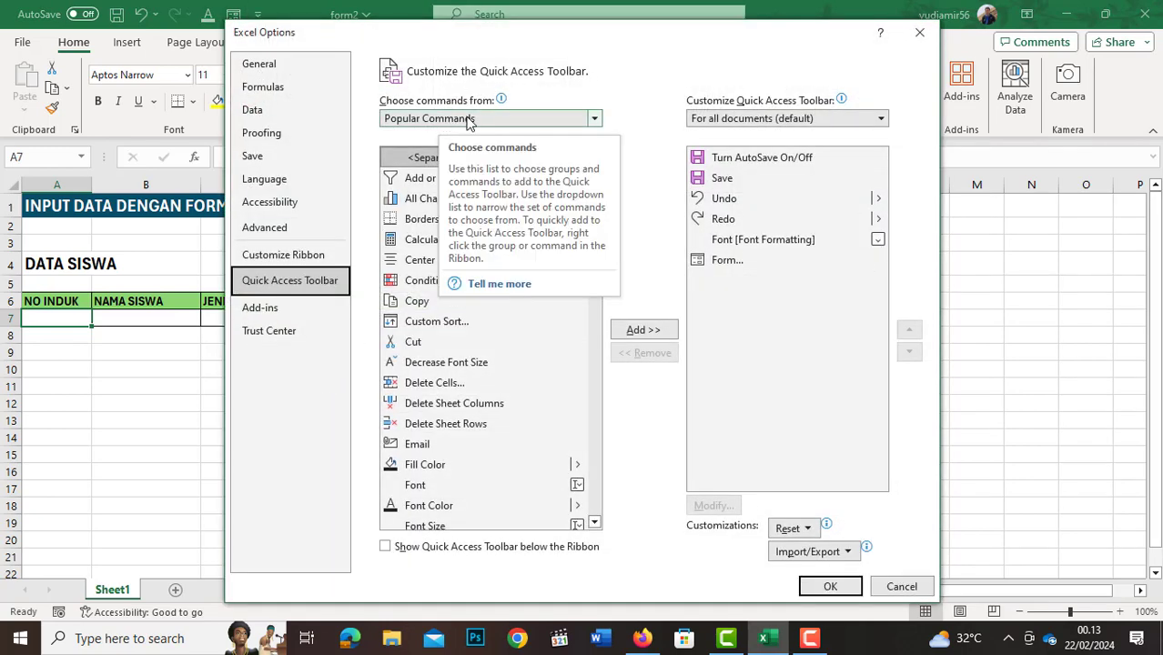
left_click(490, 118)
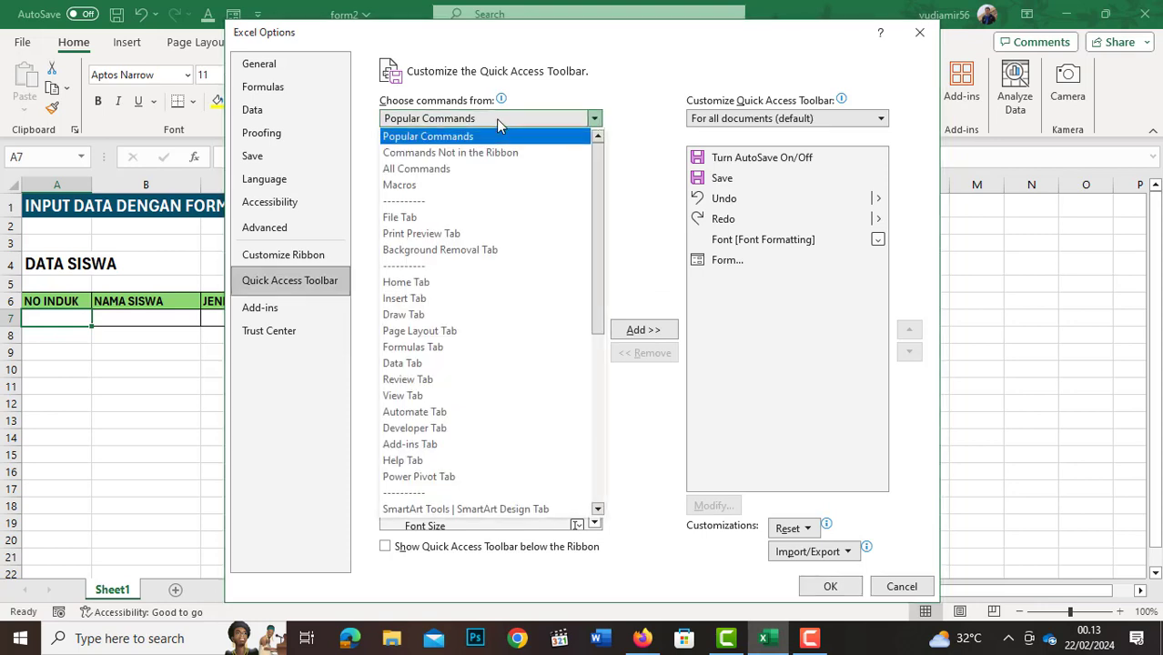
left_click(491, 153)
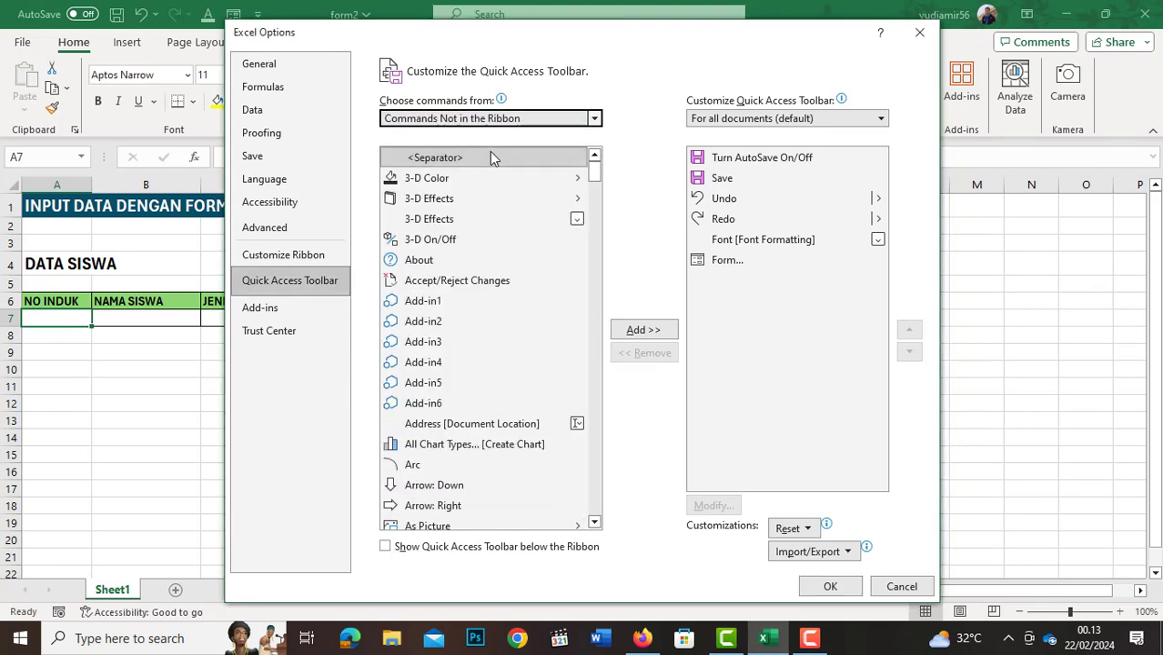
left_click(428, 320)
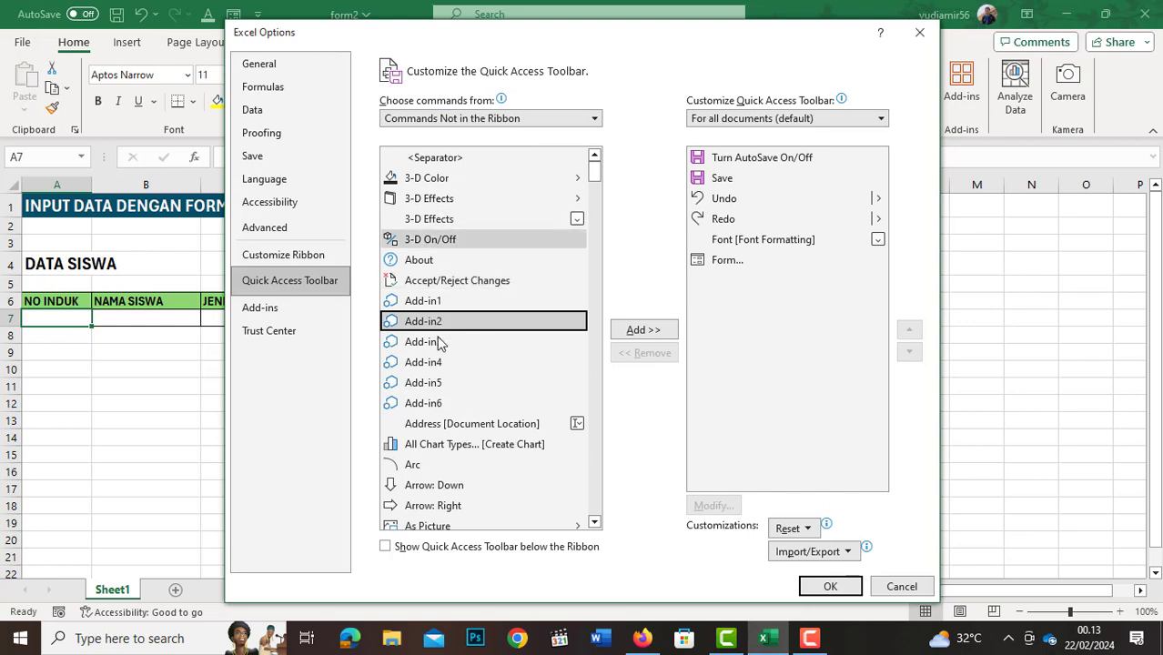
key("f")
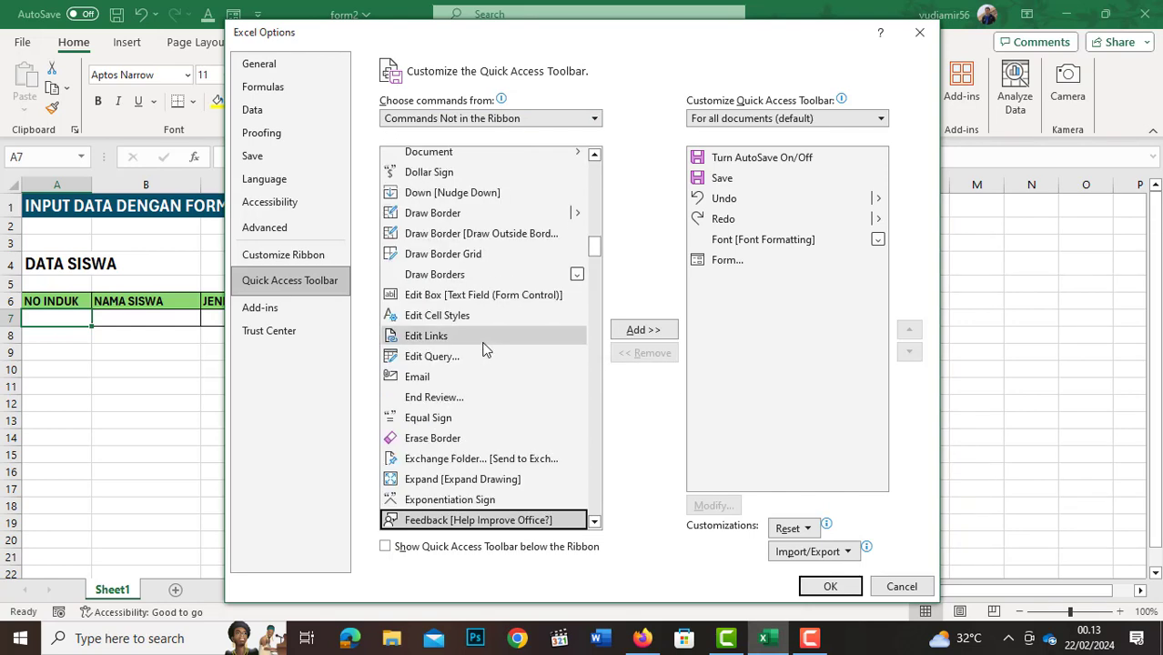
key("Down")
key("Down")
key("Down")
key("Down")
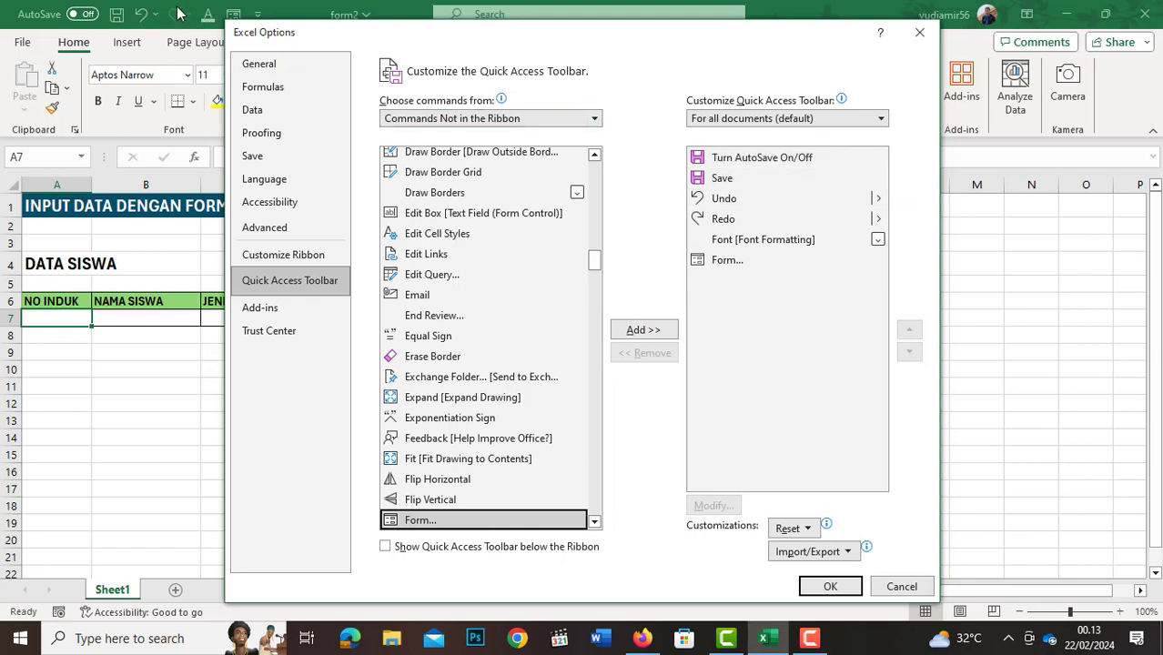
left_click(918, 36)
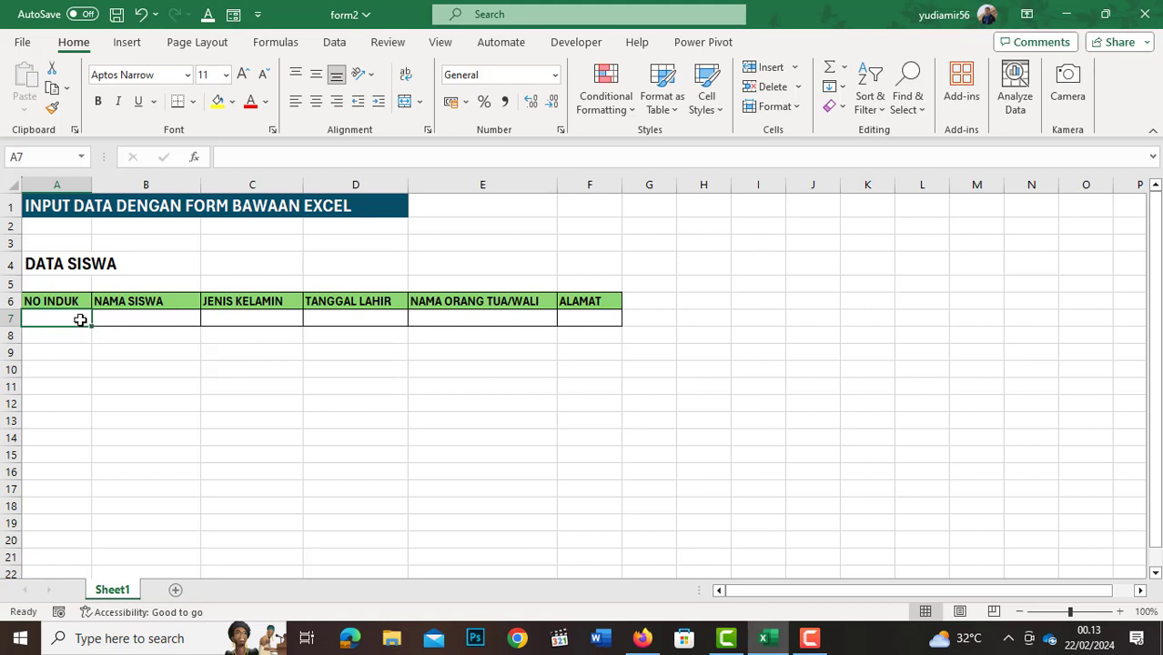
- Open the data entry form for the student table, using its first row as labels, and move it clear of the table
left_click(235, 15)
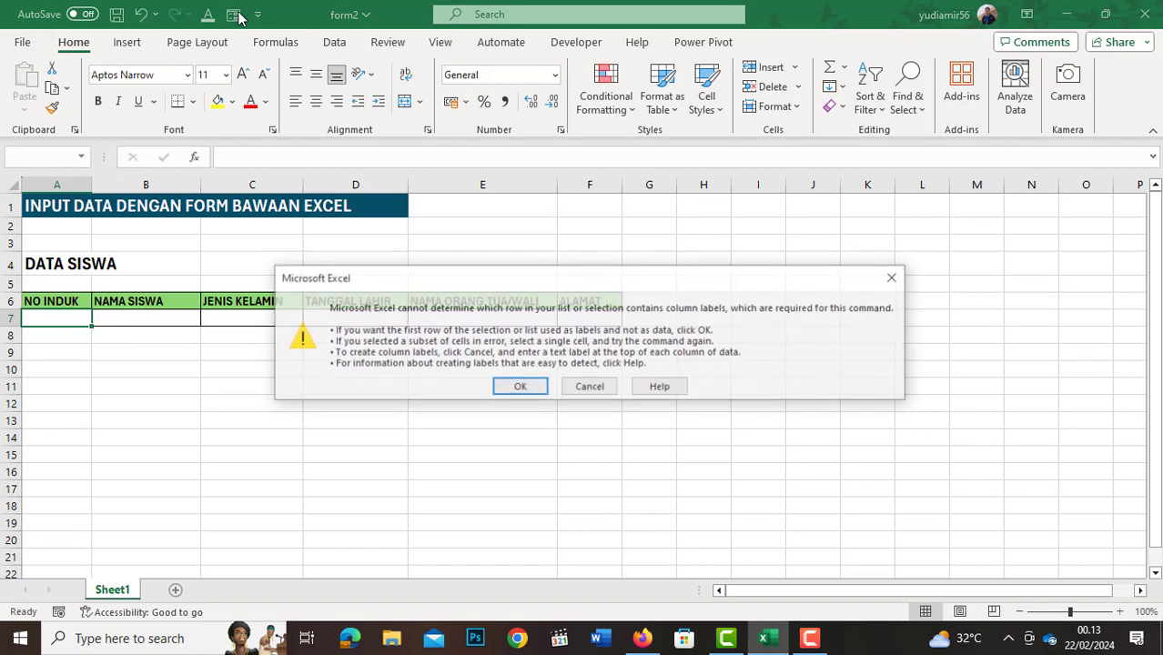
left_click(520, 388)
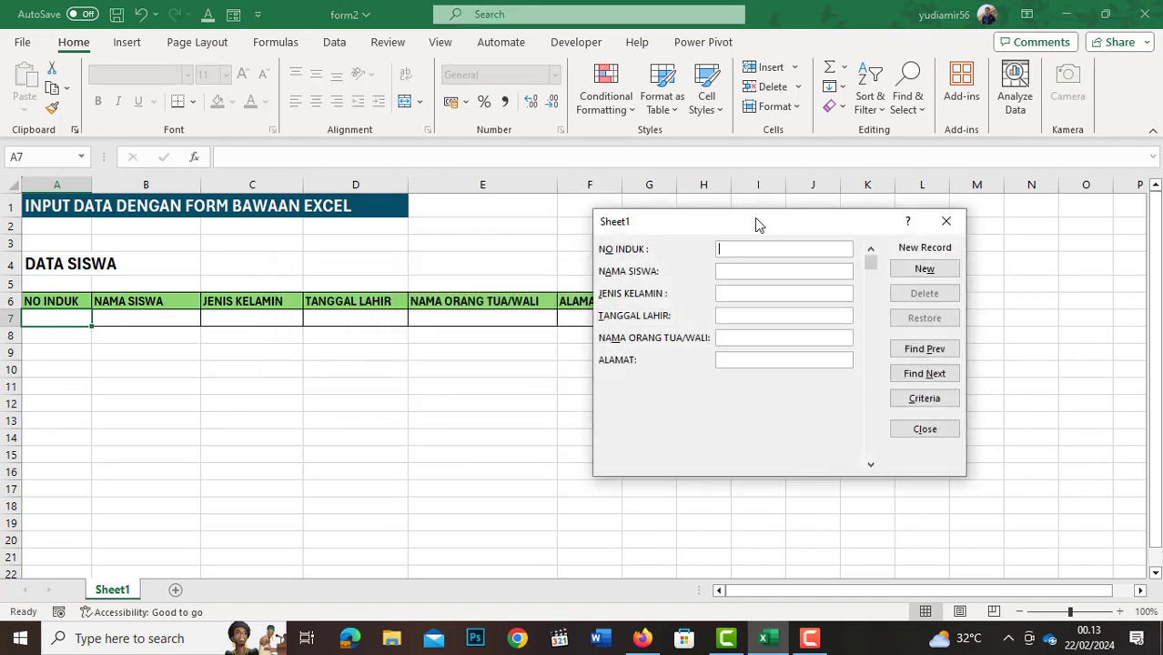
left_click_drag(779, 230, 851, 245)
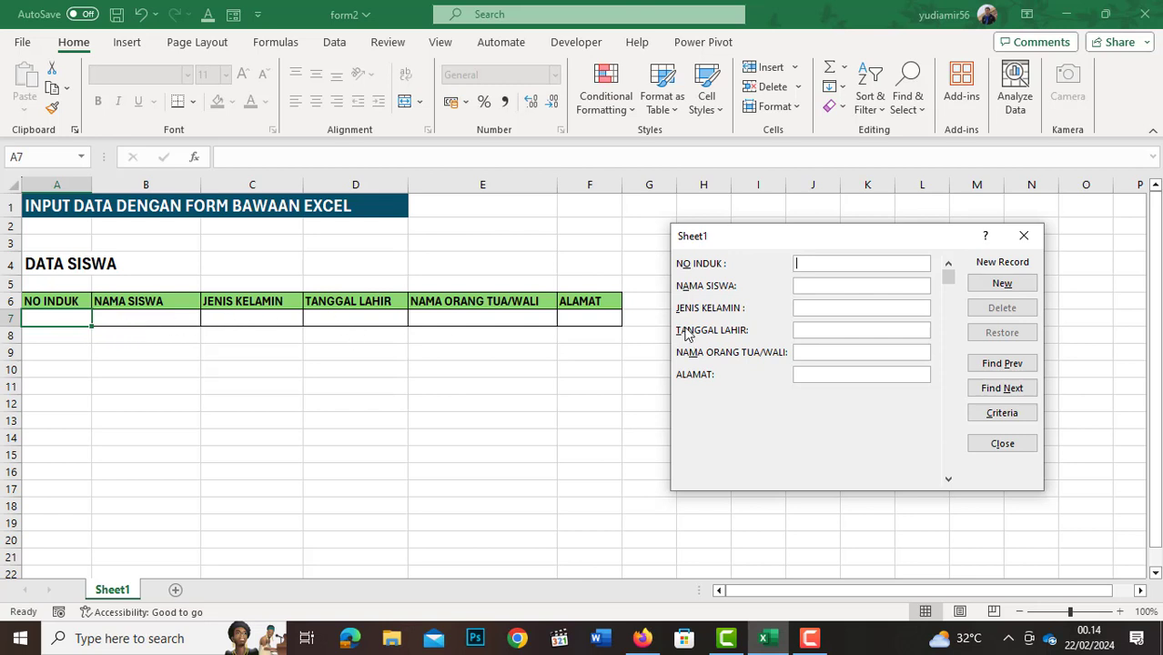
- Add the first student record with student number, name, gender Perempuan, birth date, parent's name and address Selong
type("201")
key("Tab")
type("Perempuan")
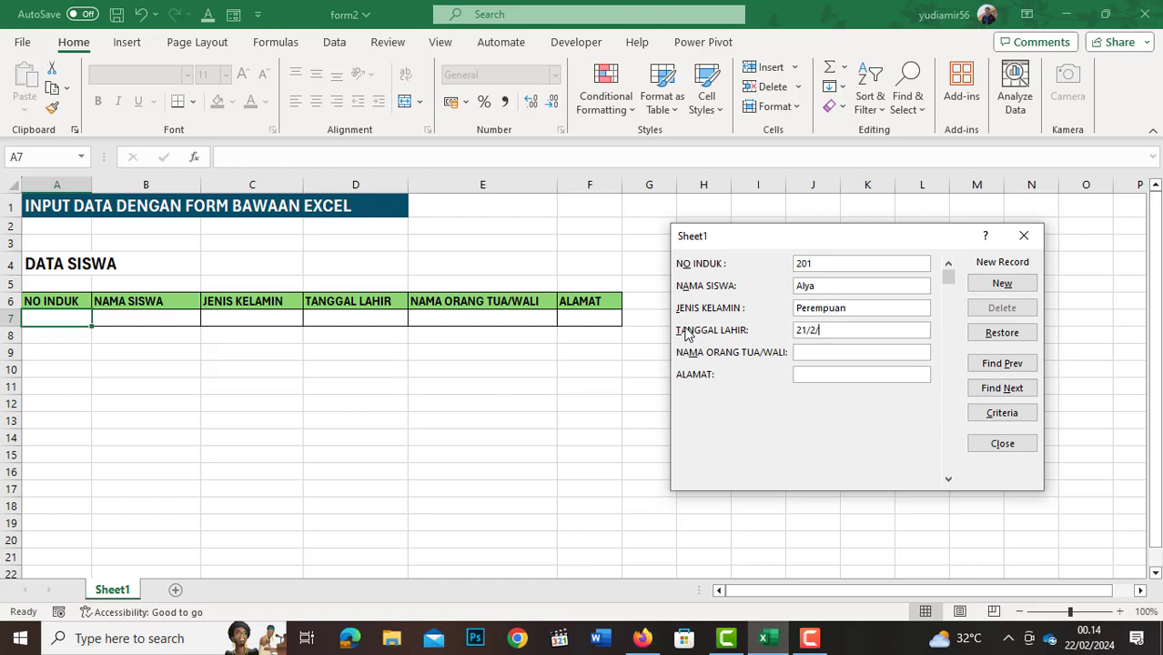
type("21/2/201")
type("Am")
type("Selong")
key("Return")
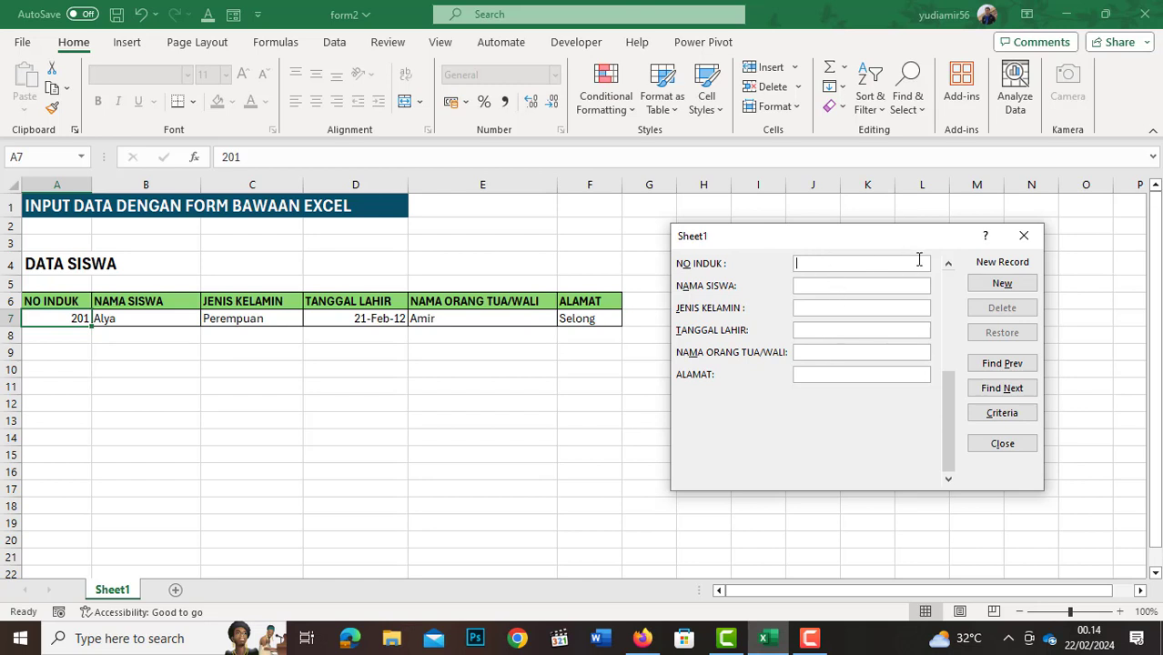
- Add a second student record with student number, name, gender Laki-Laki, birth date, parent's name and address Mataram
type("202")
type("Ihsan")
type("Laki-Laki")
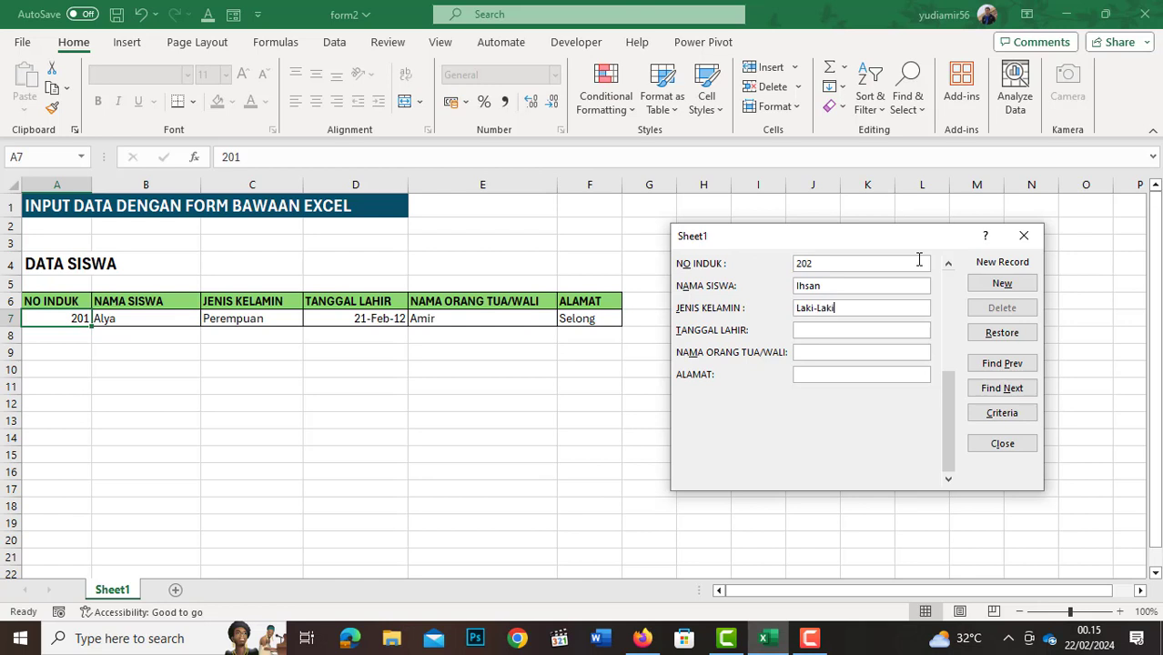
type("15")
type("Yudi")
type("Mataram")
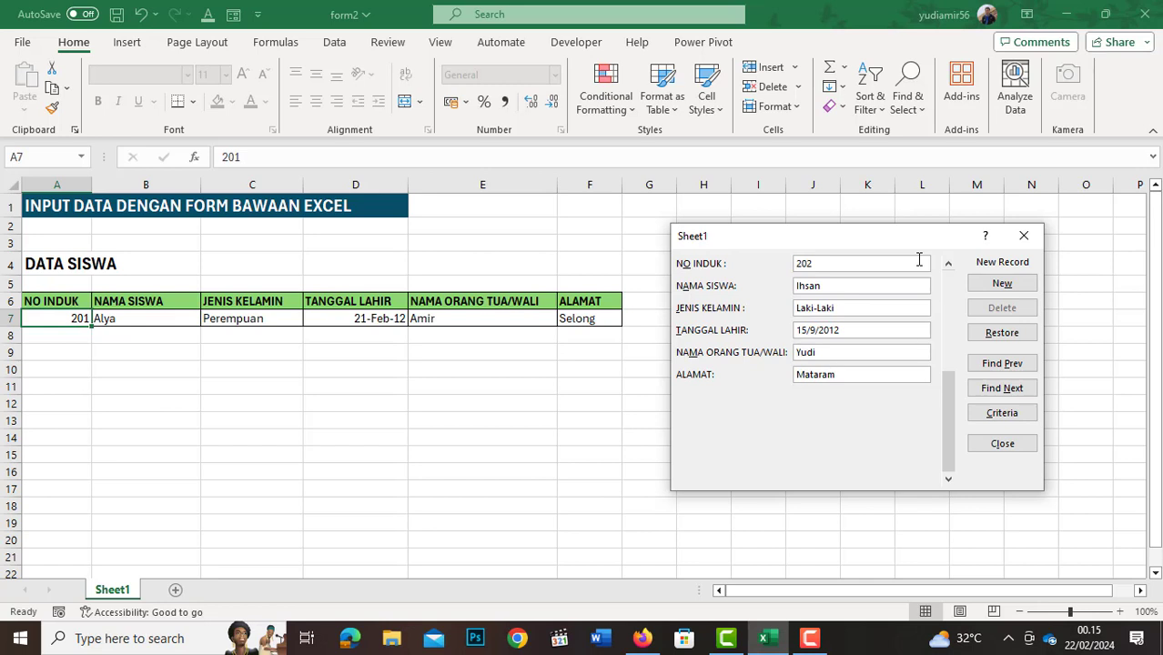
key("Return")
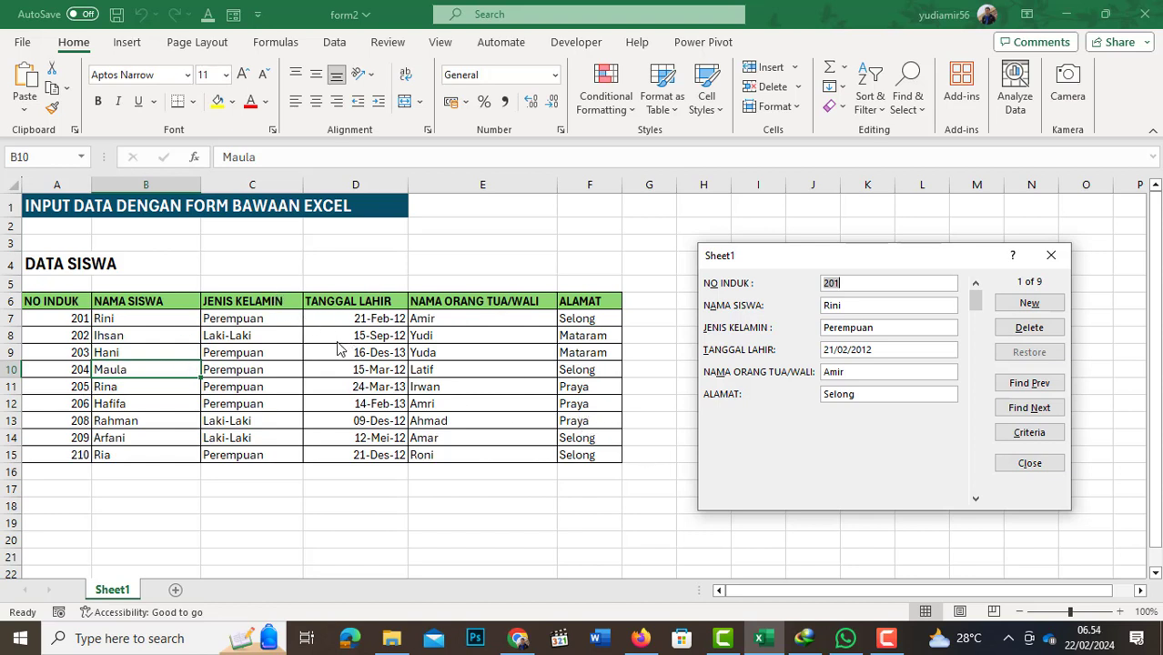
- Show a blank new record in the form, browse back through four student records, and return forward to the last one
left_click(1038, 306)
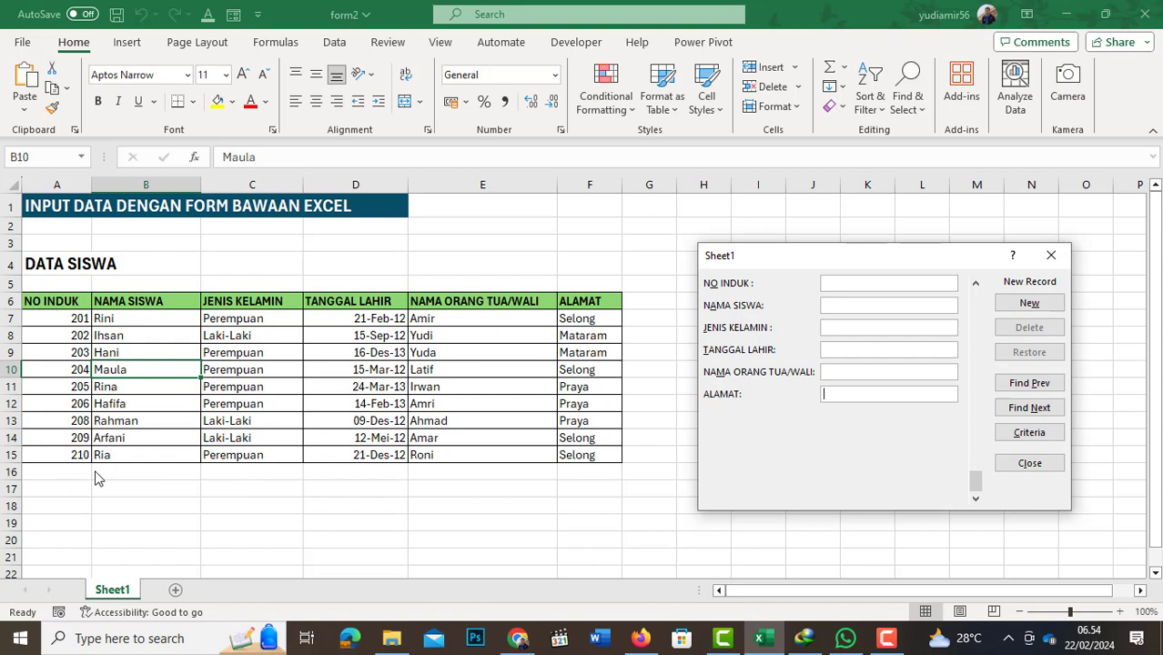
left_click(1028, 386)
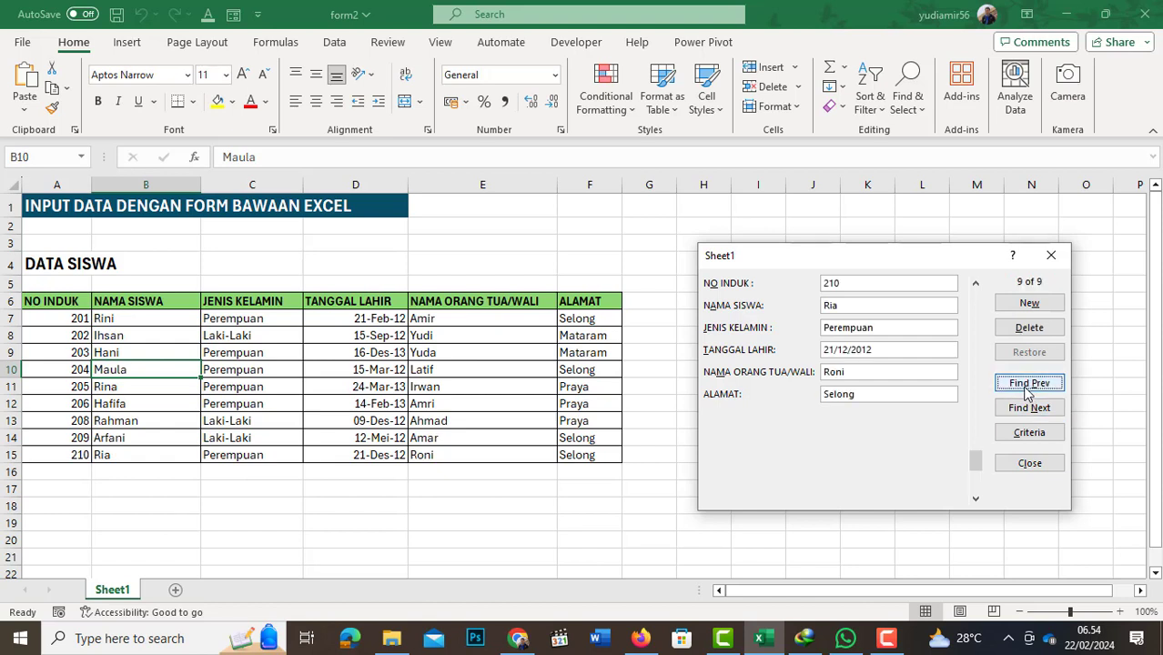
left_click(1029, 386)
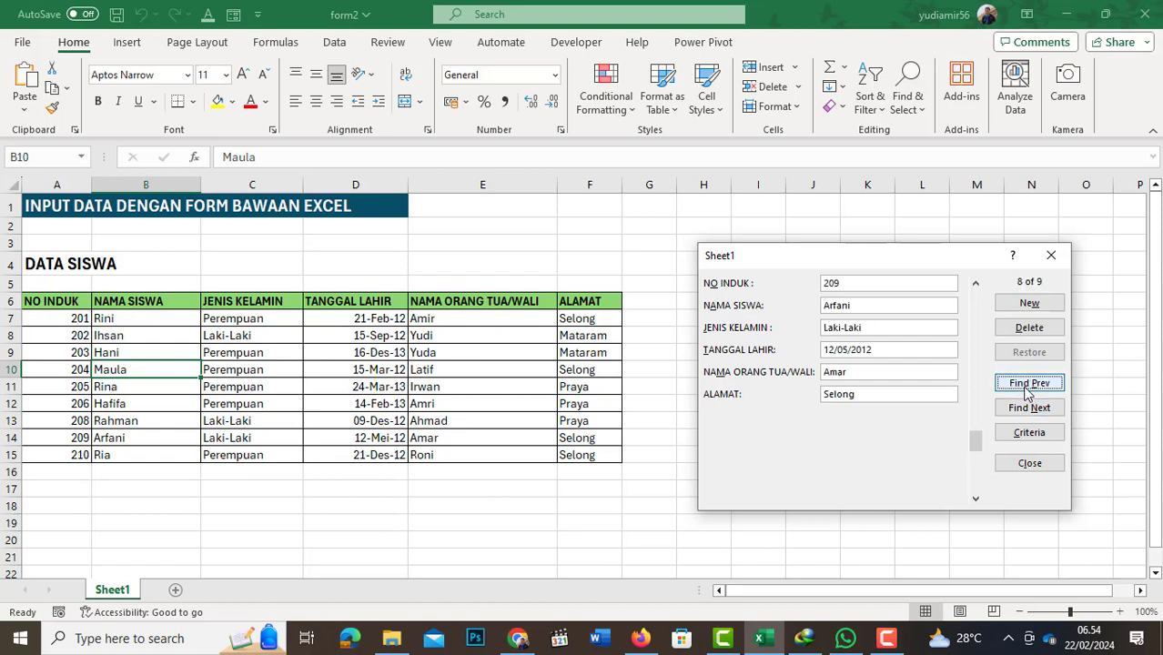
left_click(1029, 386)
left_click(1028, 386)
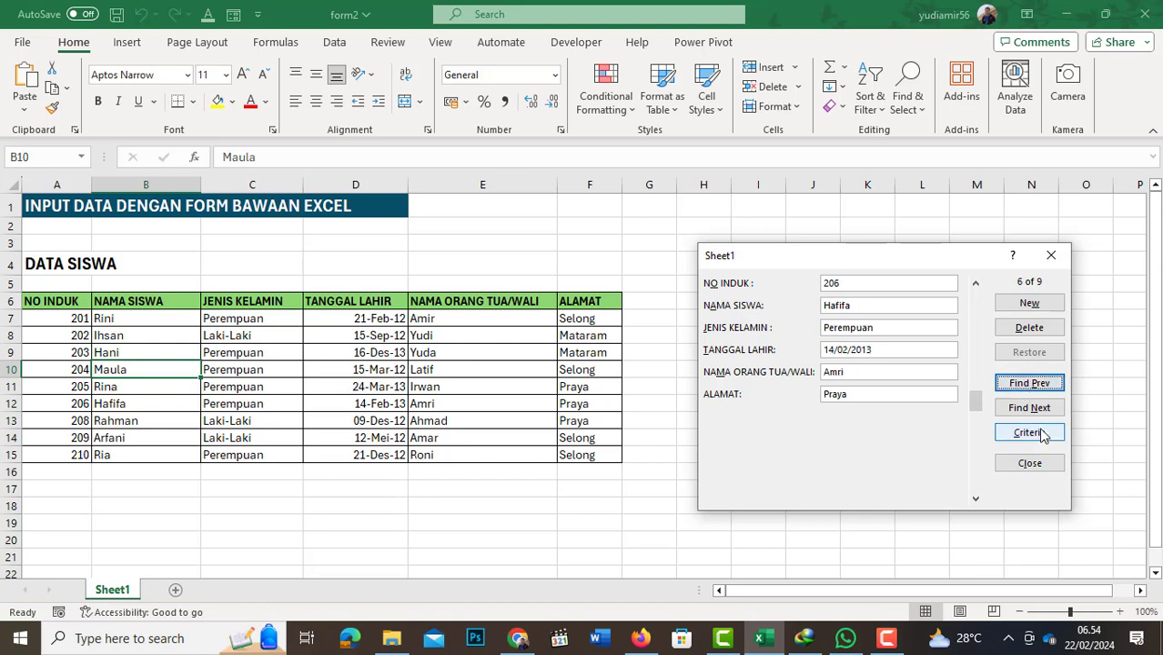
left_click(1035, 414)
left_click(1034, 411)
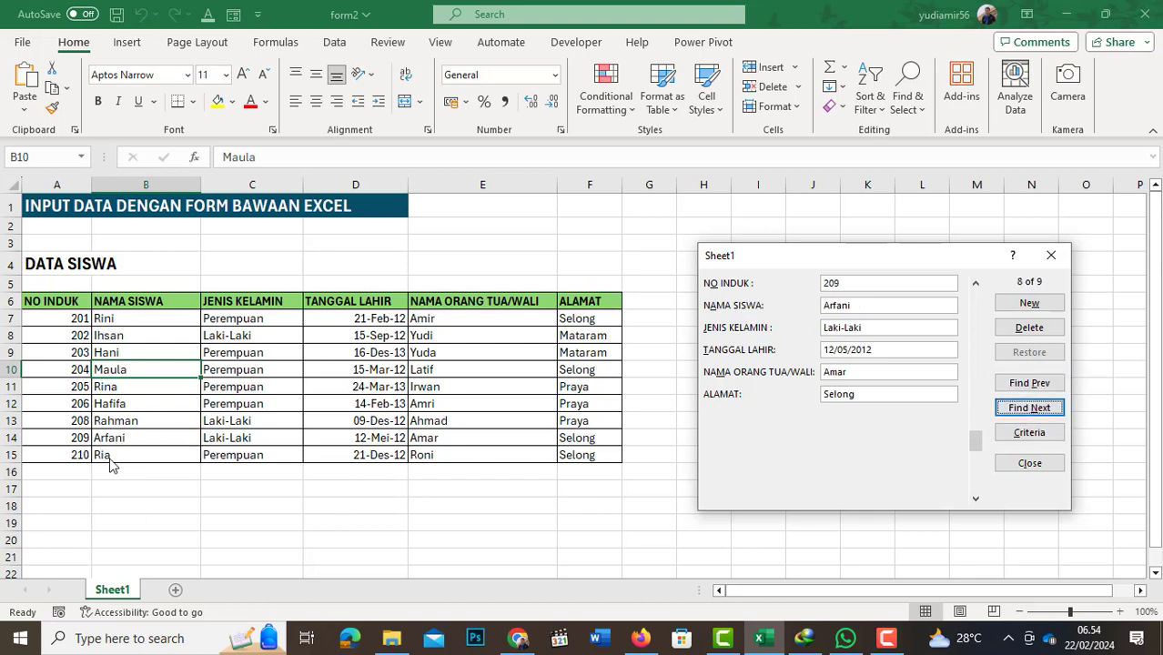
left_click(1031, 411)
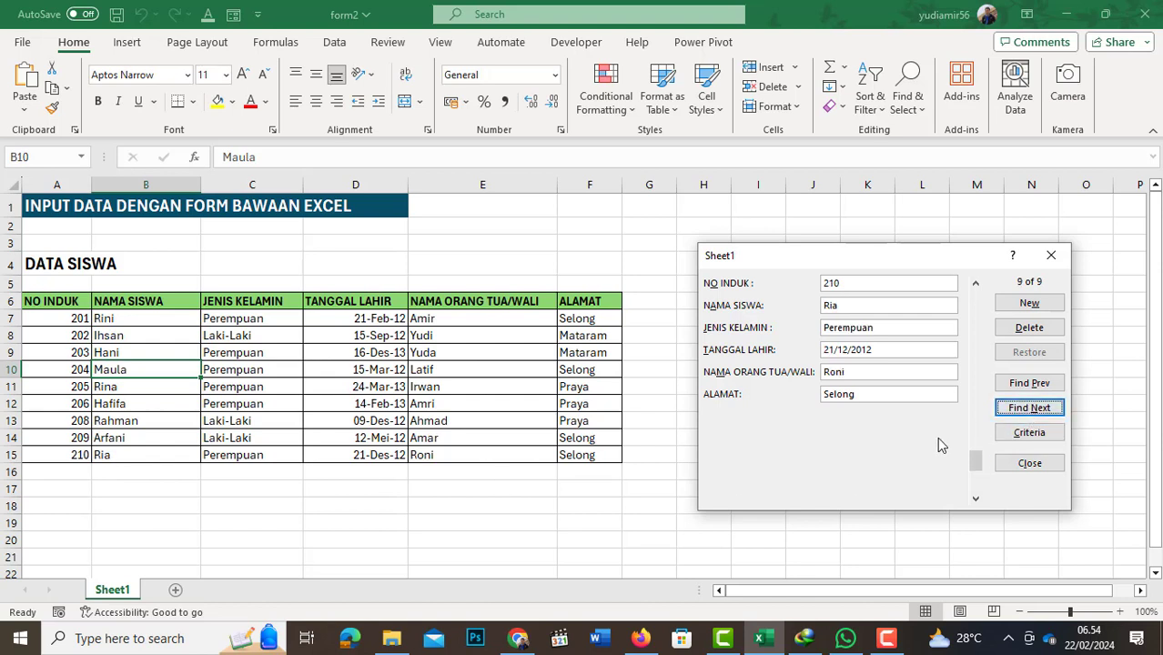
- Search the records backward using a student's name as the criterion
left_click(1043, 437)
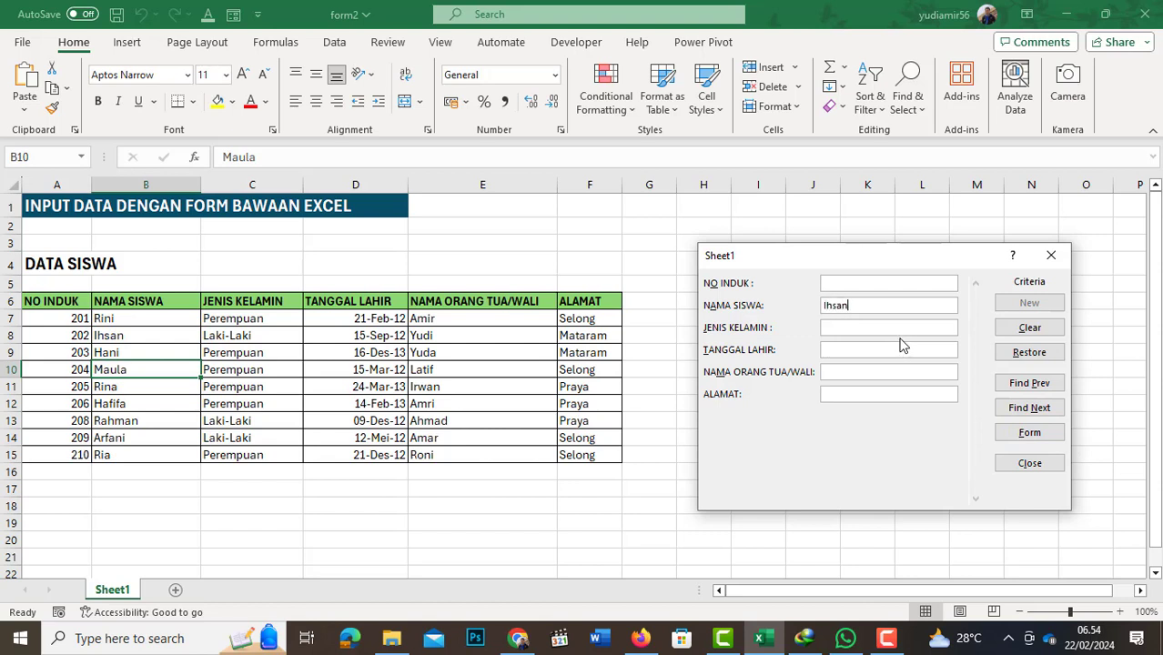
left_click(1036, 385)
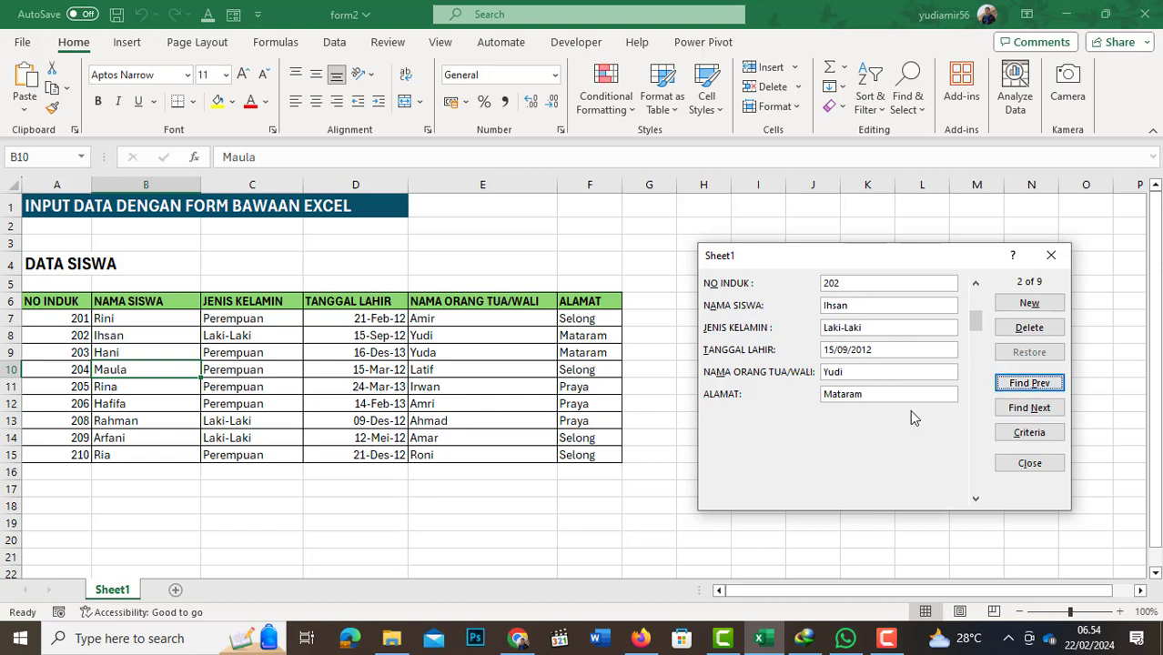
- Replace the student name criterion with the address Mataram and step back and forth between the matching records
left_click(1029, 434)
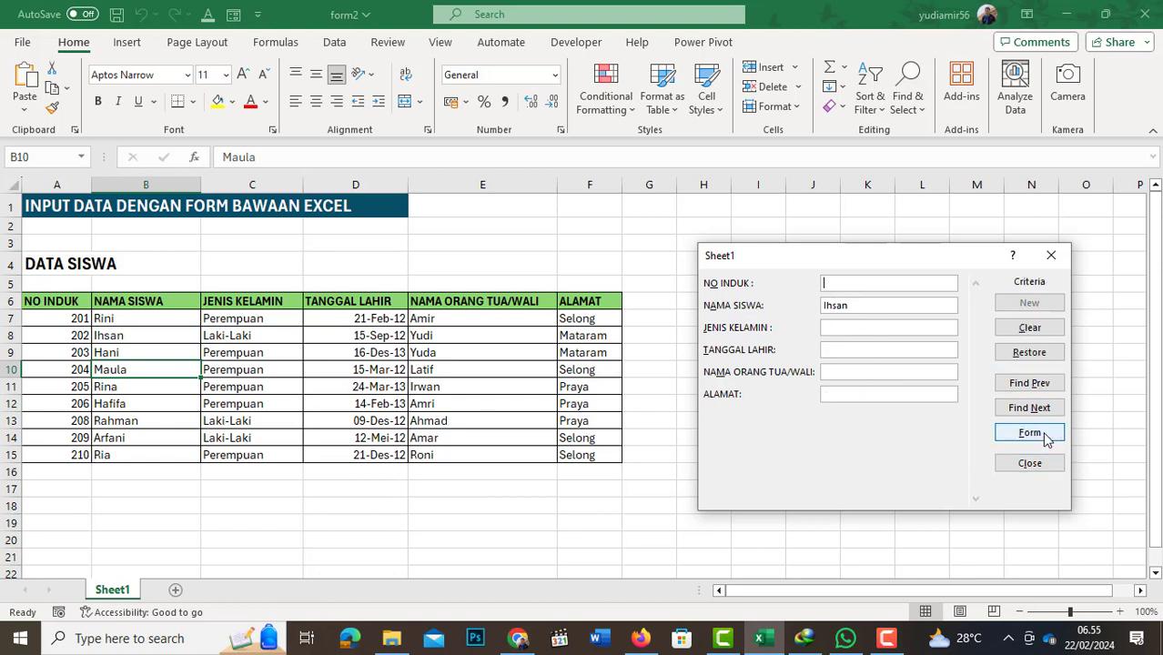
left_click_drag(871, 310, 716, 307)
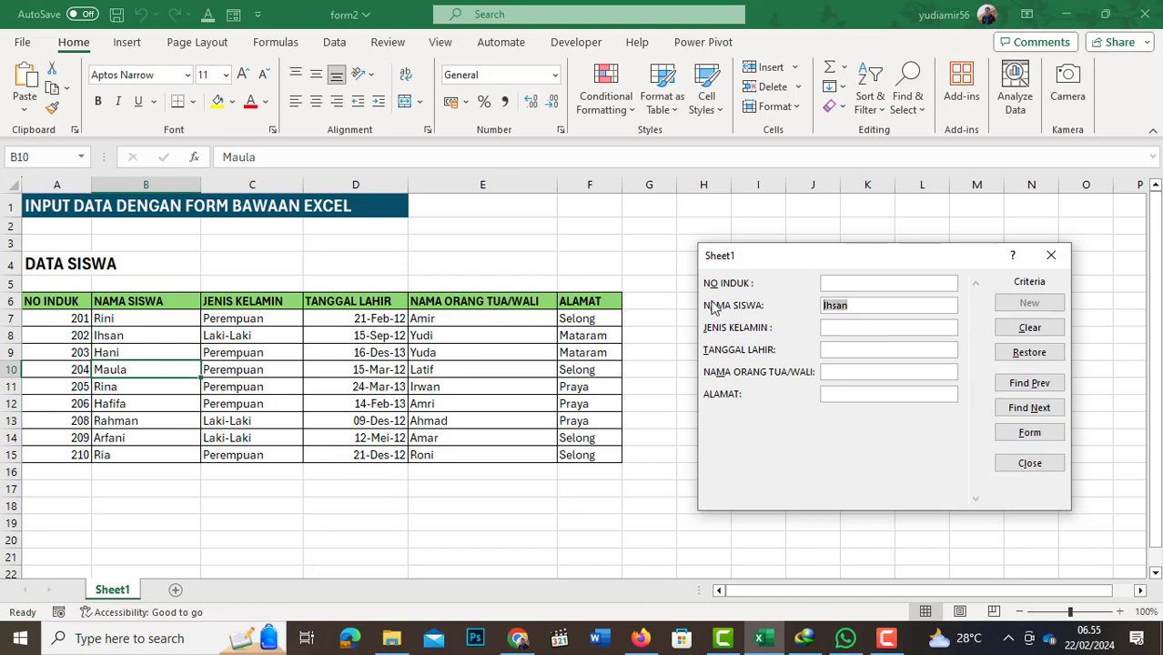
key("BackSpace")
left_click(845, 395)
left_click(1037, 388)
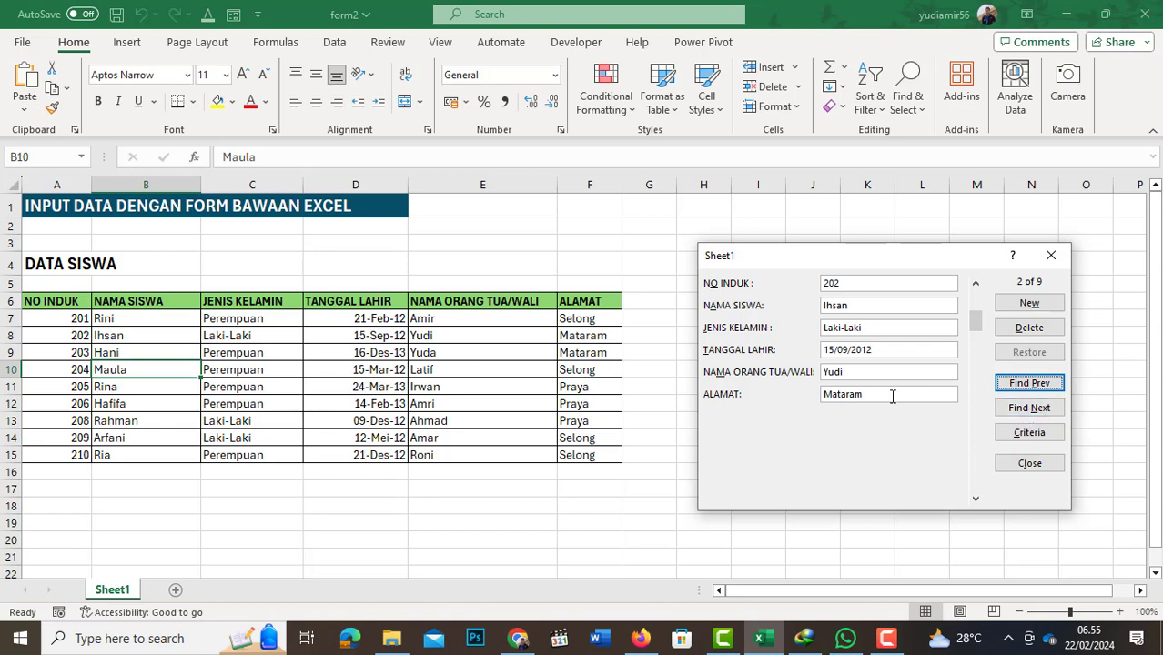
left_click(1034, 408)
left_click(1041, 386)
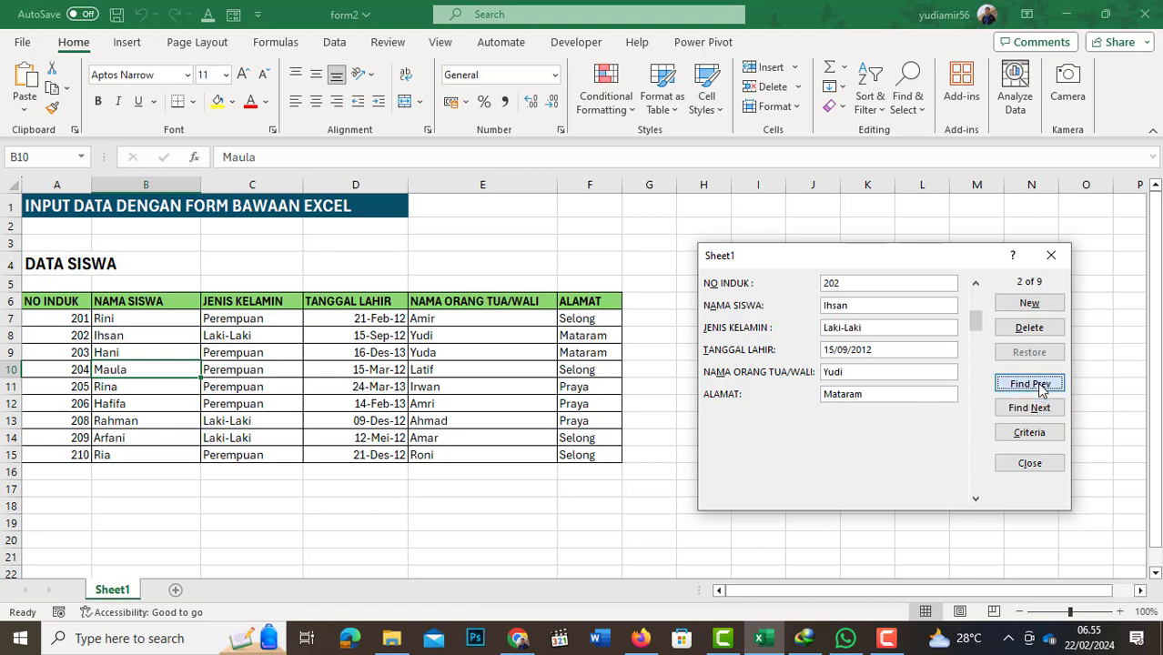
left_click(1040, 409)
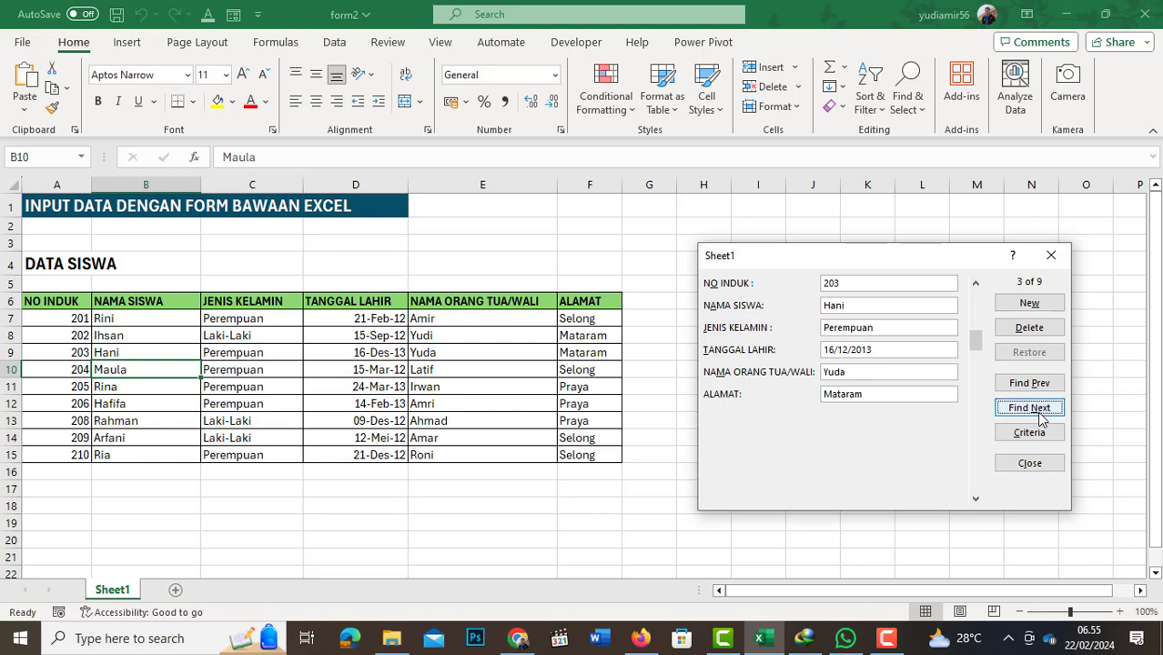
left_click(1037, 384)
left_click(1031, 412)
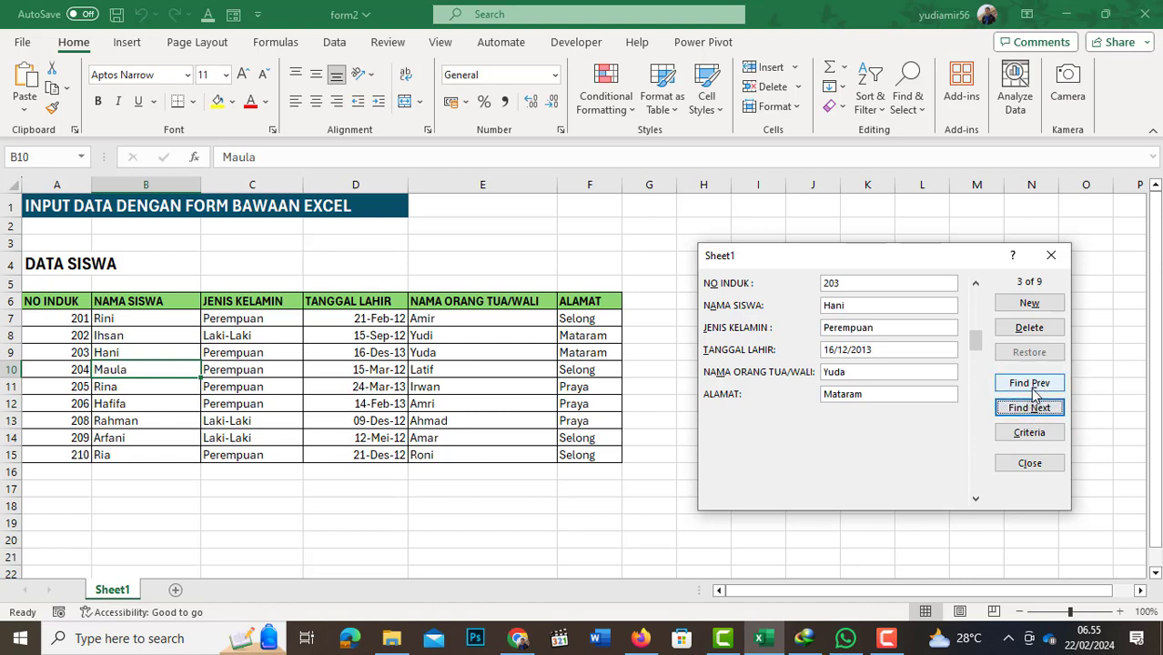
left_click(1036, 386)
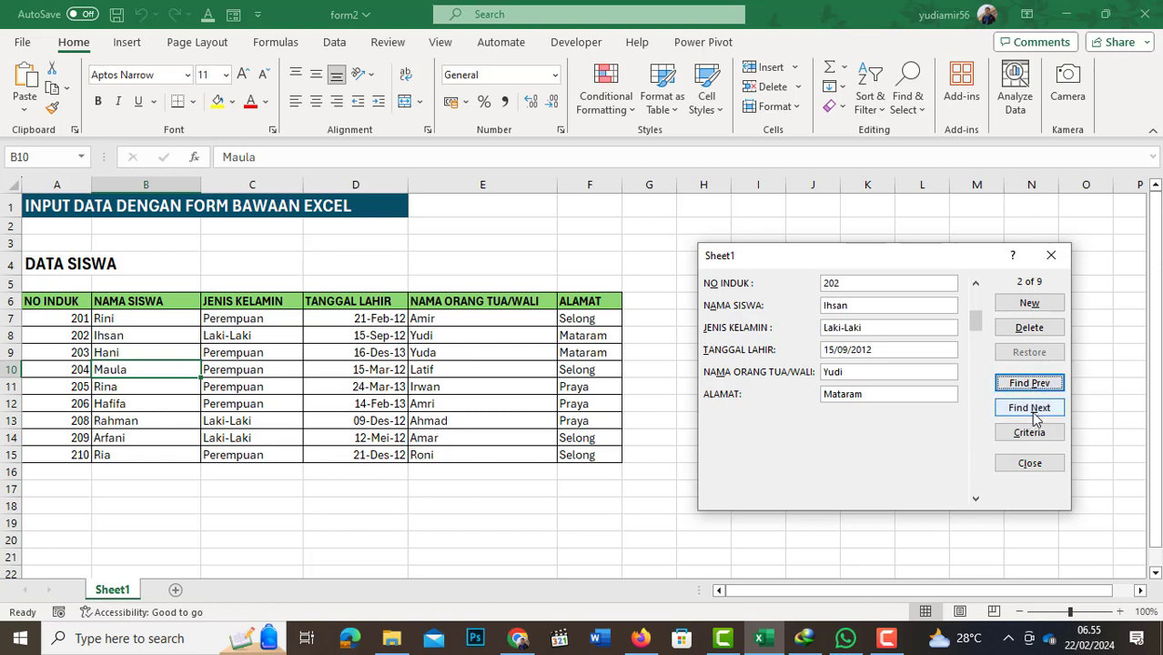
left_click(1042, 412)
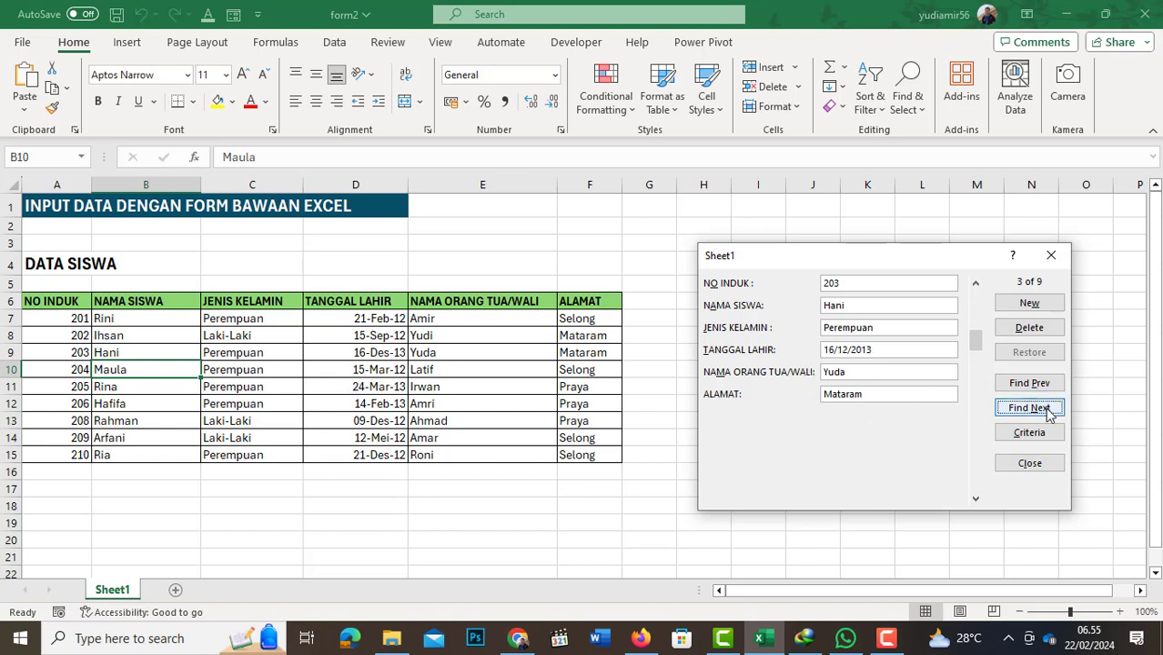
- Go back to the first record with the address Mataram and permanently delete it
left_click(1036, 385)
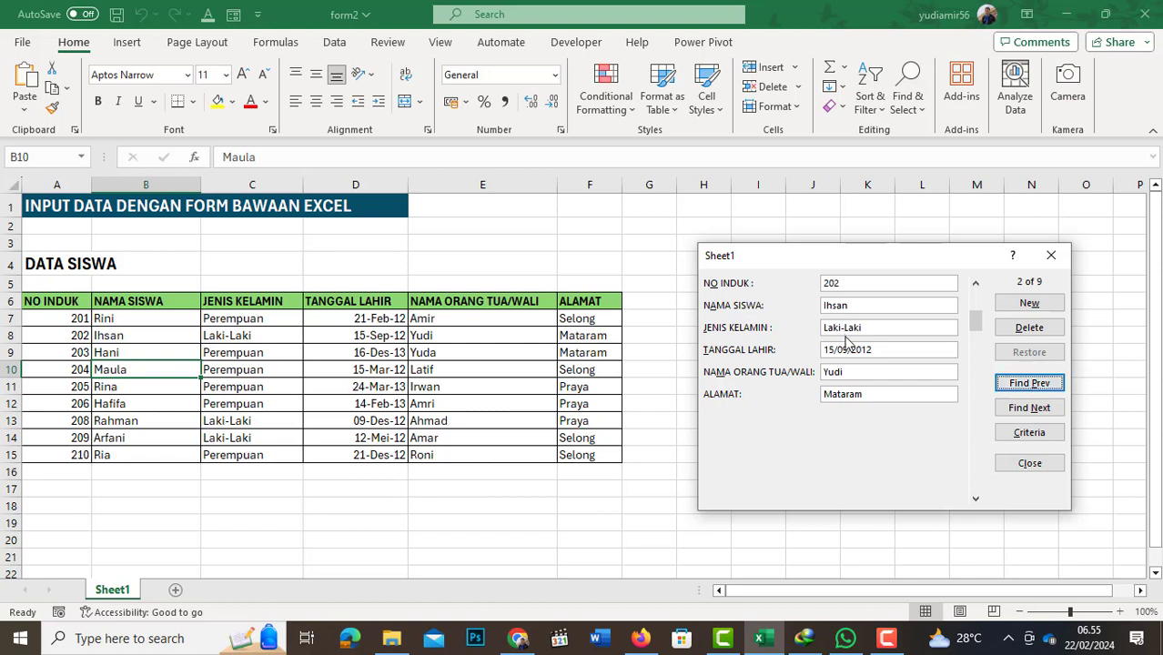
left_click(1031, 331)
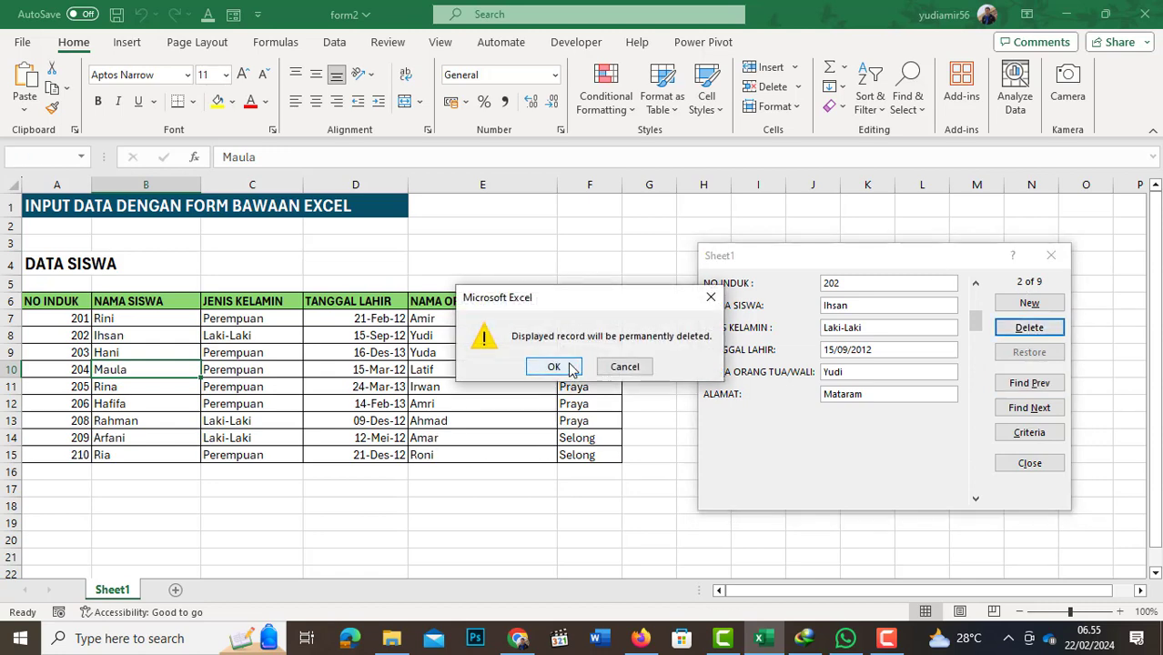
left_click(553, 366)
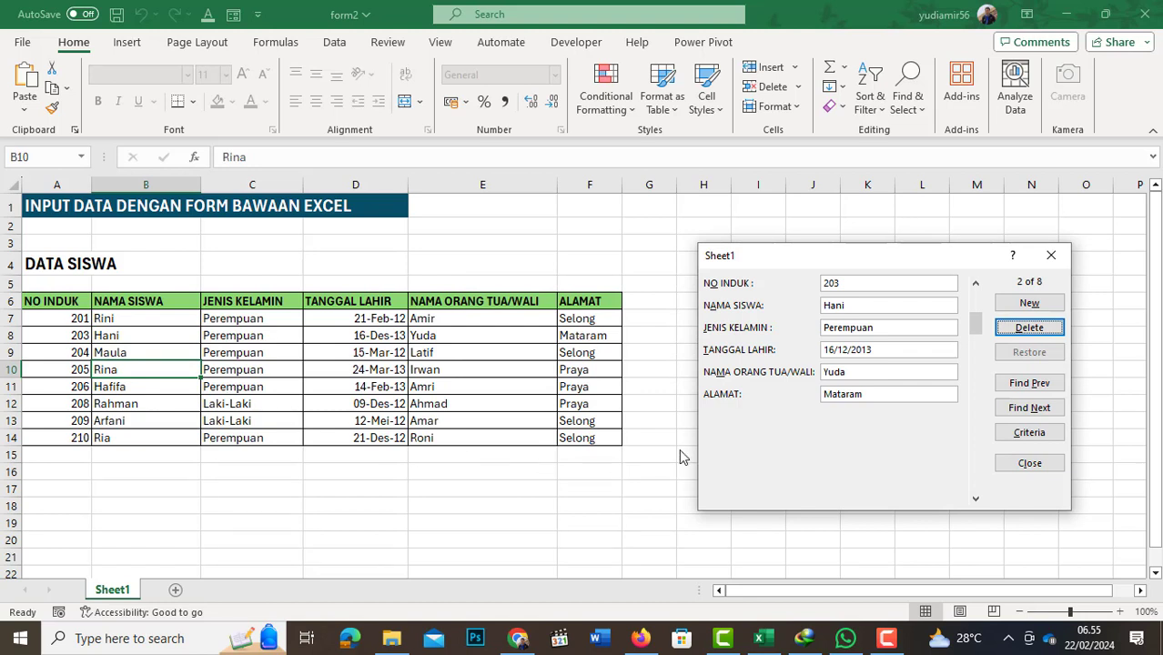
- Start a new record with a student number, student name and gender Laki, and discard the unsaved entries with Restore
left_click(1029, 303)
type("211")
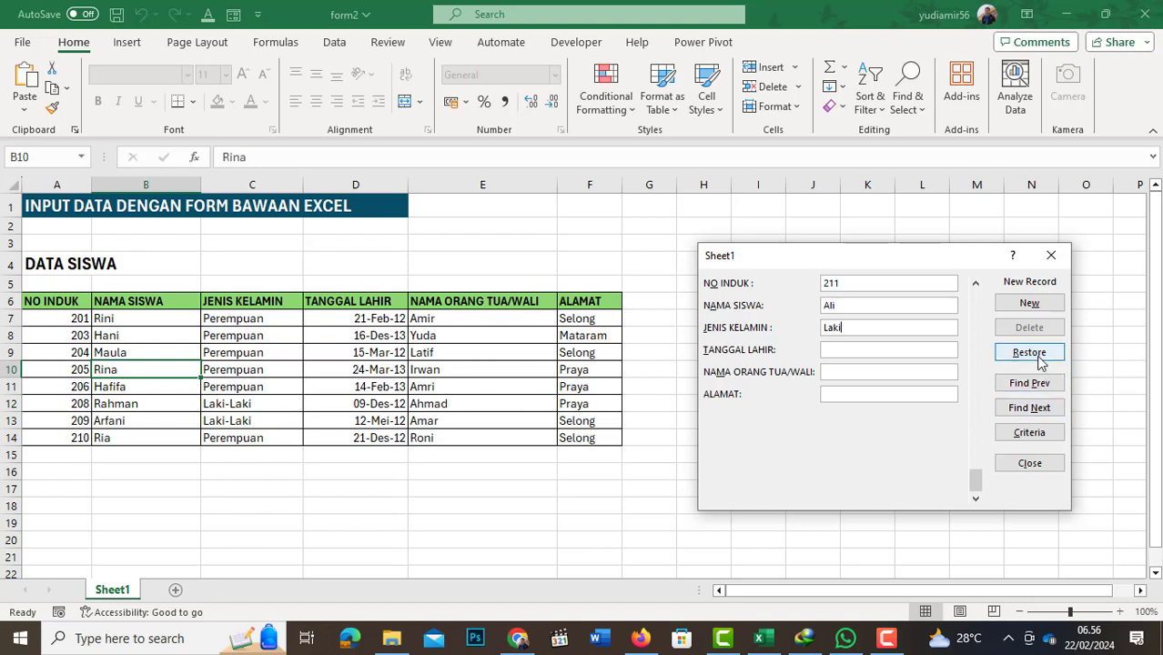
left_click(1029, 353)
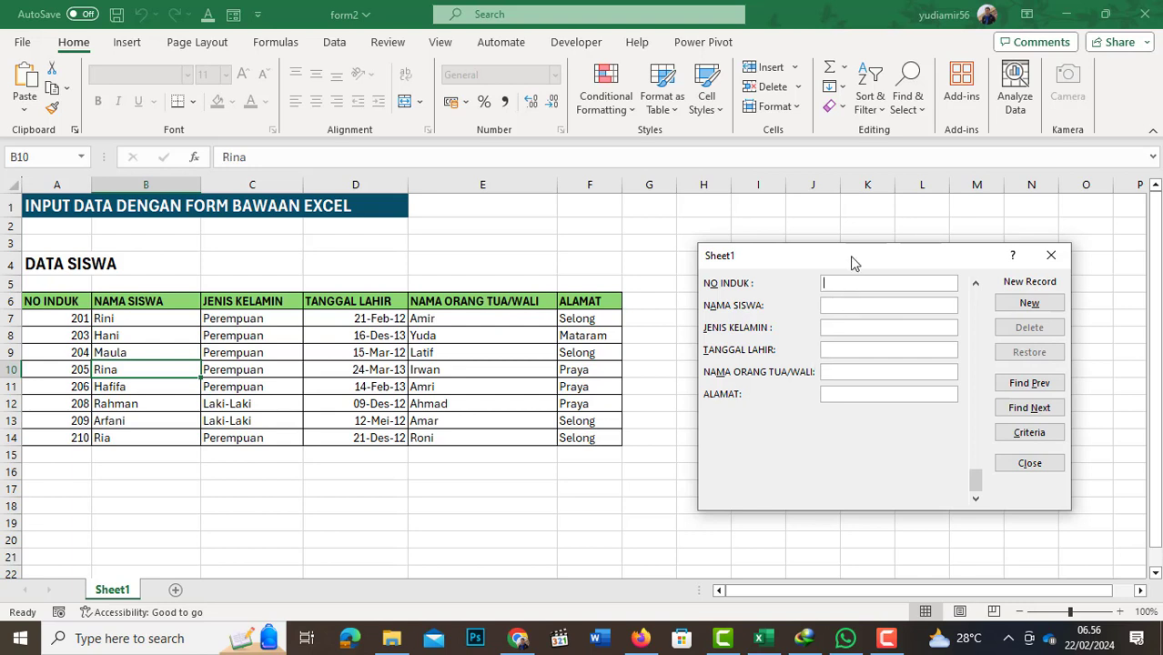
- Reposition the blank data form beside the student table and close it
left_click_drag(854, 263, 813, 263)
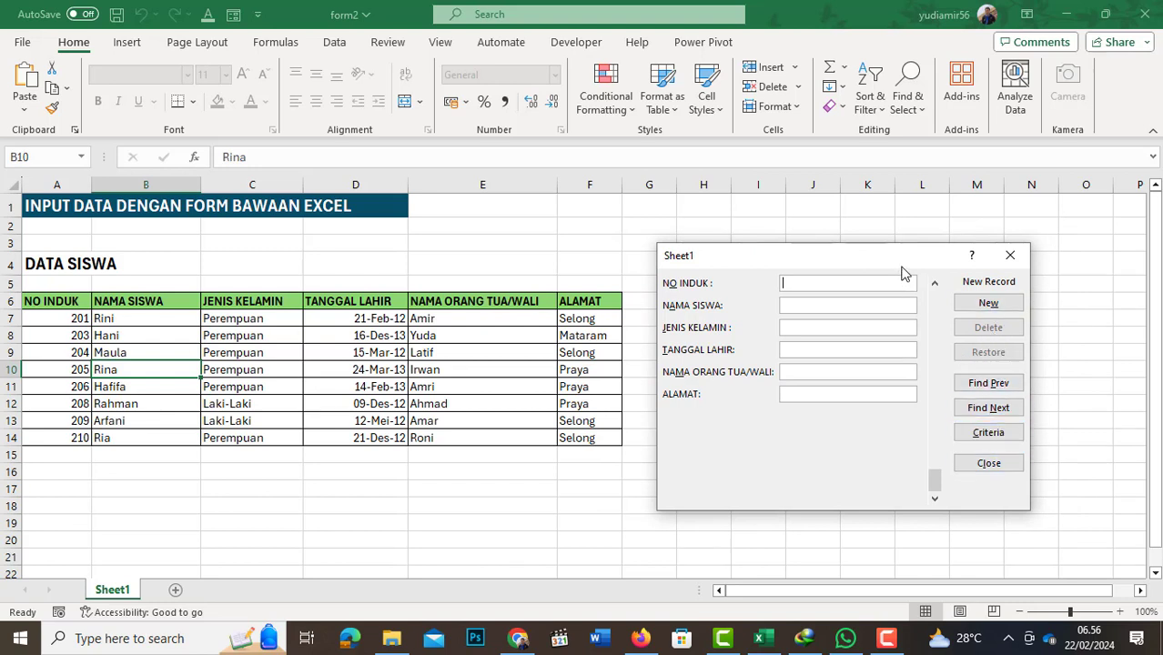
left_click_drag(890, 261, 888, 288)
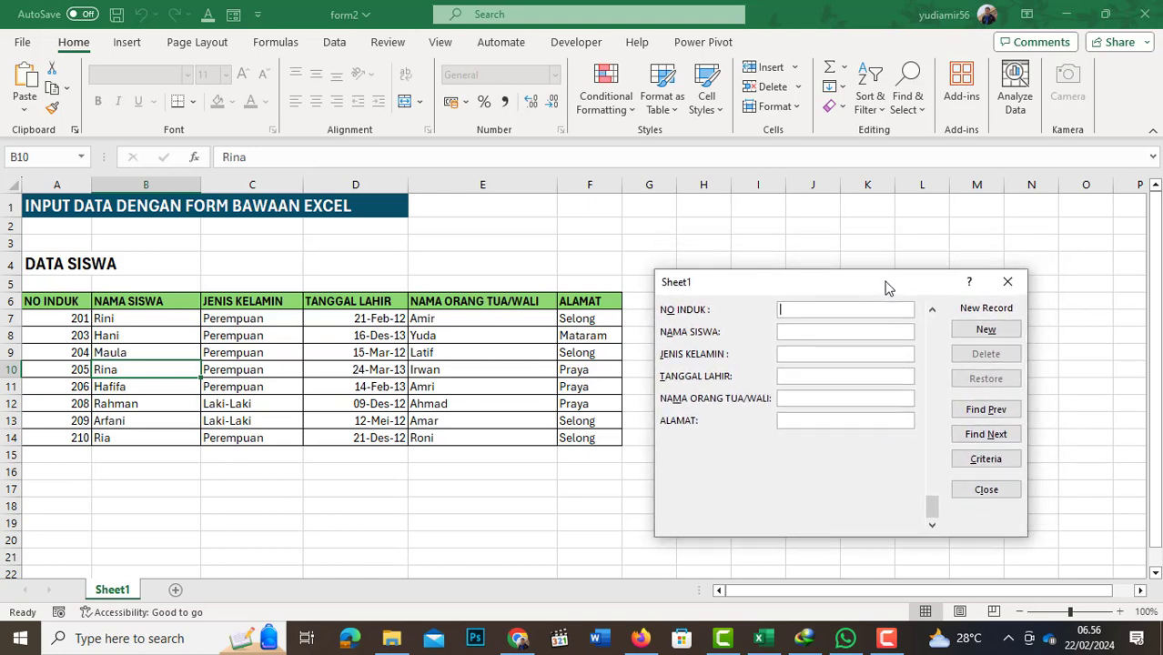
left_click_drag(800, 291, 816, 313)
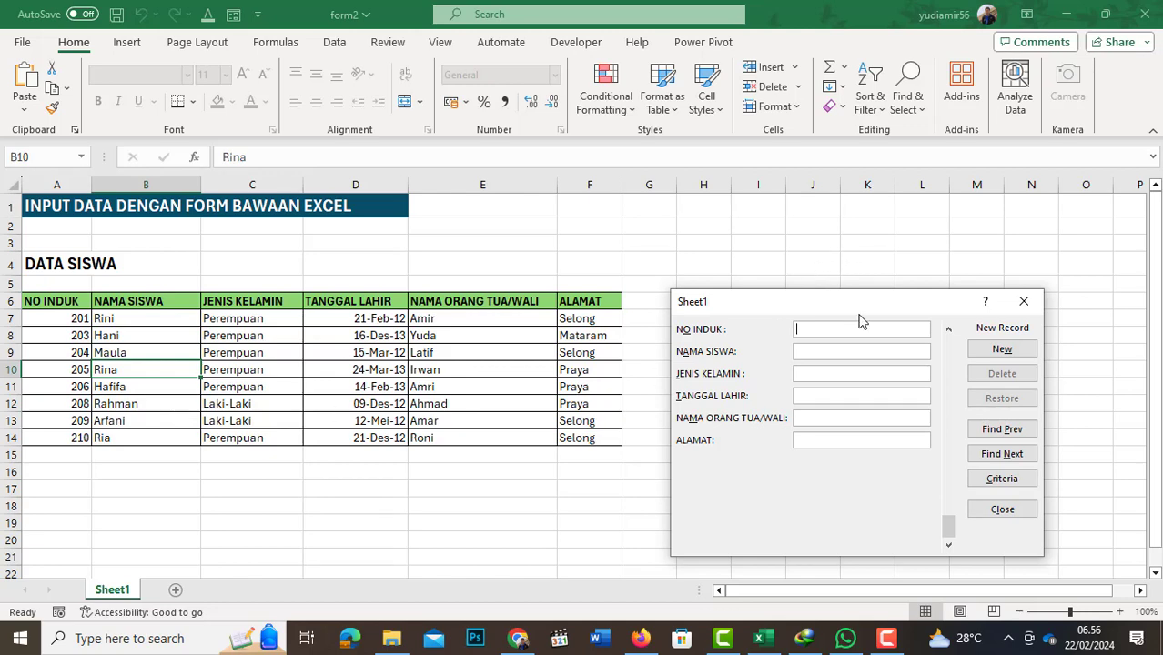
left_click_drag(844, 309, 826, 241)
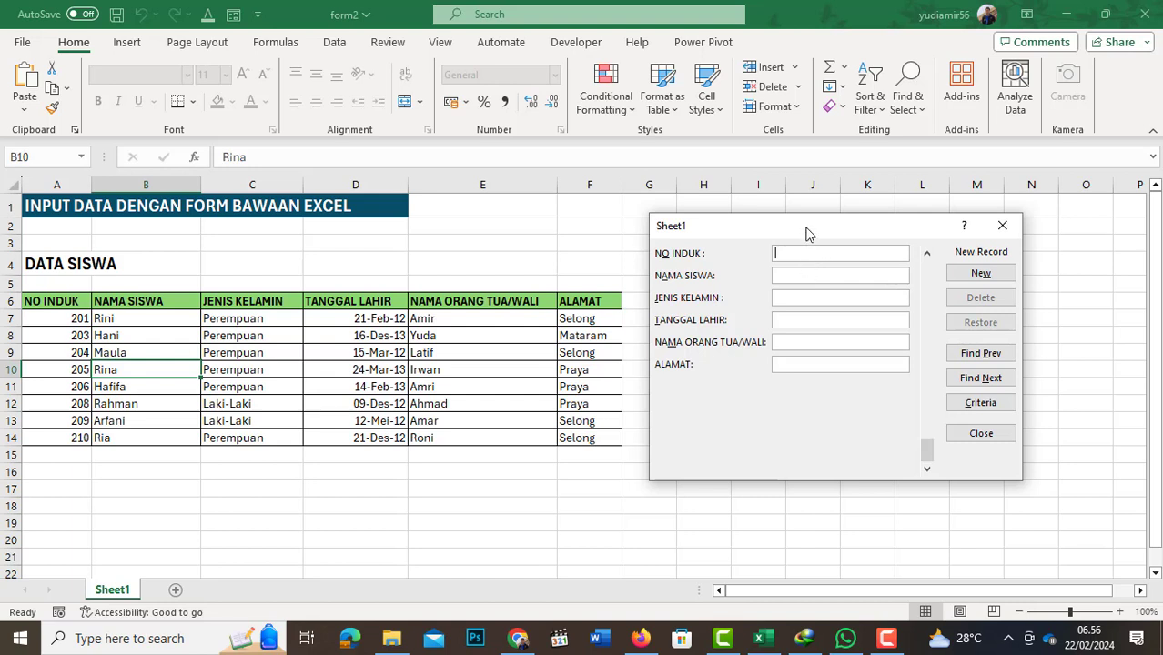
left_click_drag(802, 233, 805, 315)
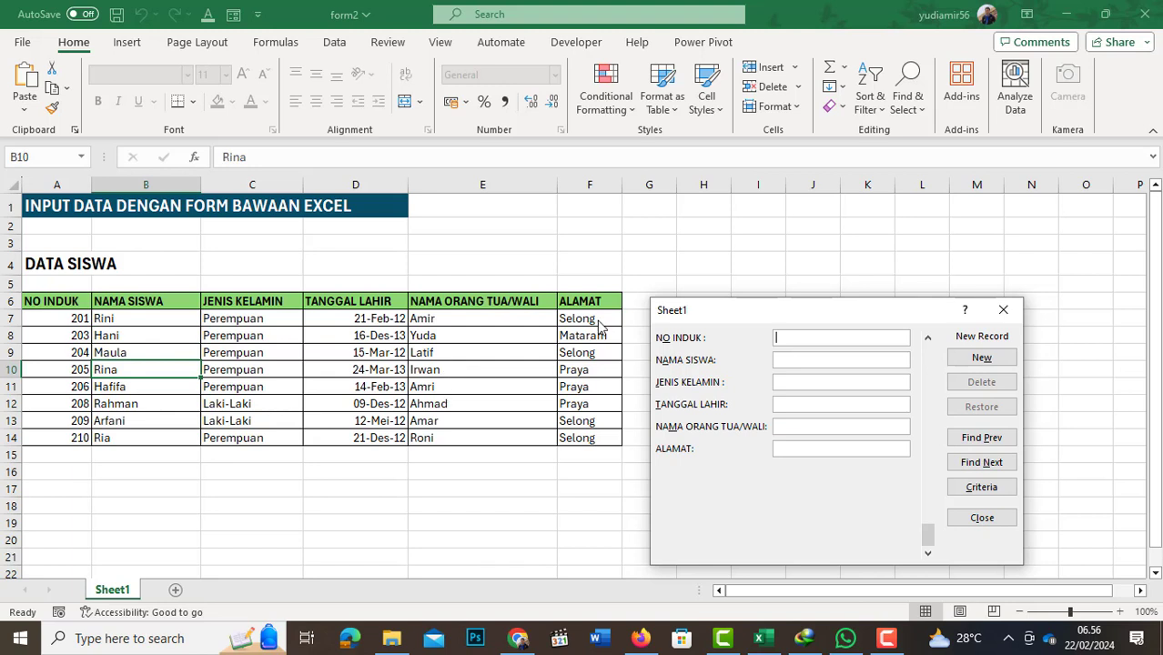
mouse_move(743, 309)
left_mouse_down()
mouse_move(758, 273)
mouse_move(768, 298)
mouse_move(739, 301)
left_mouse_up()
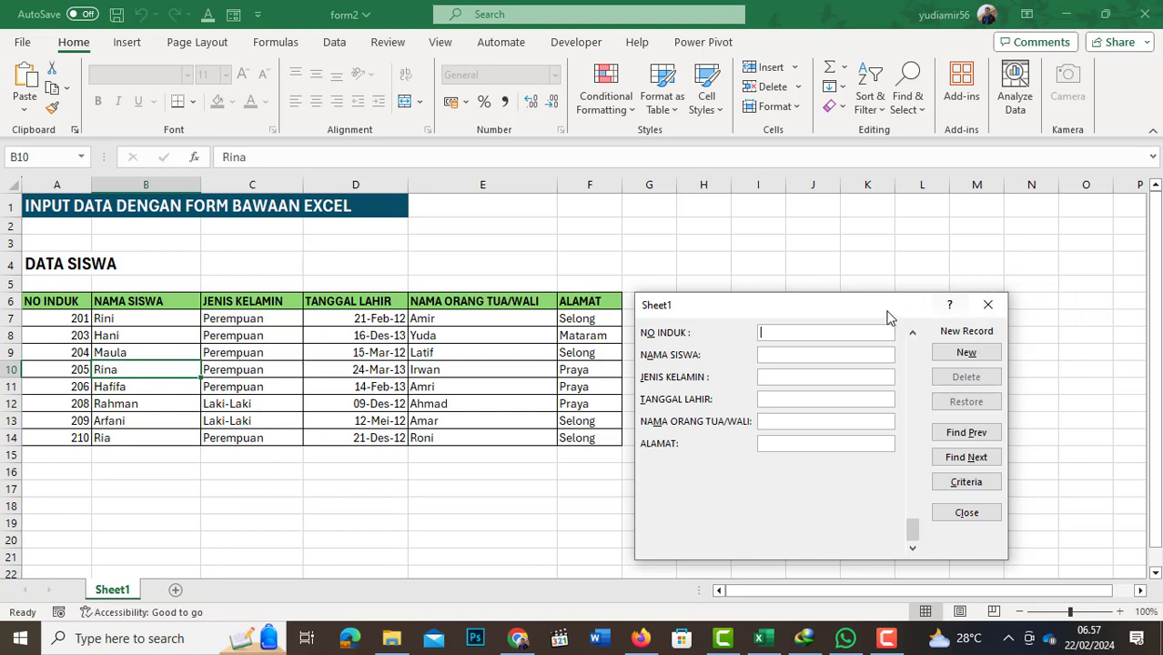
left_click_drag(888, 315, 906, 401)
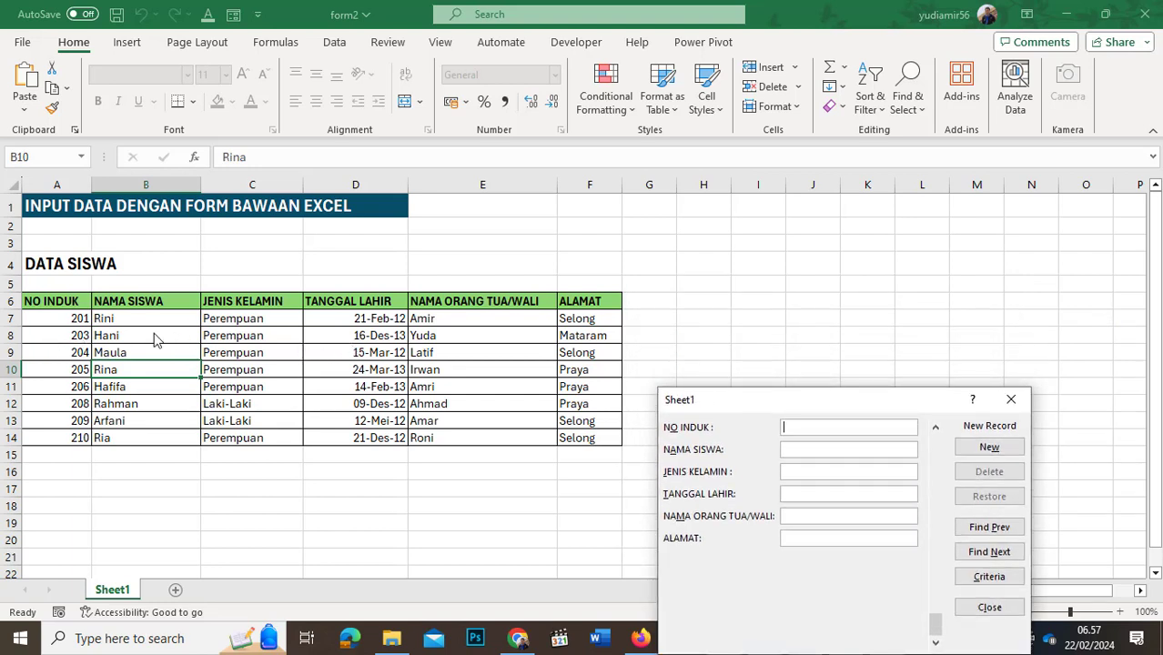
left_click(1011, 400)
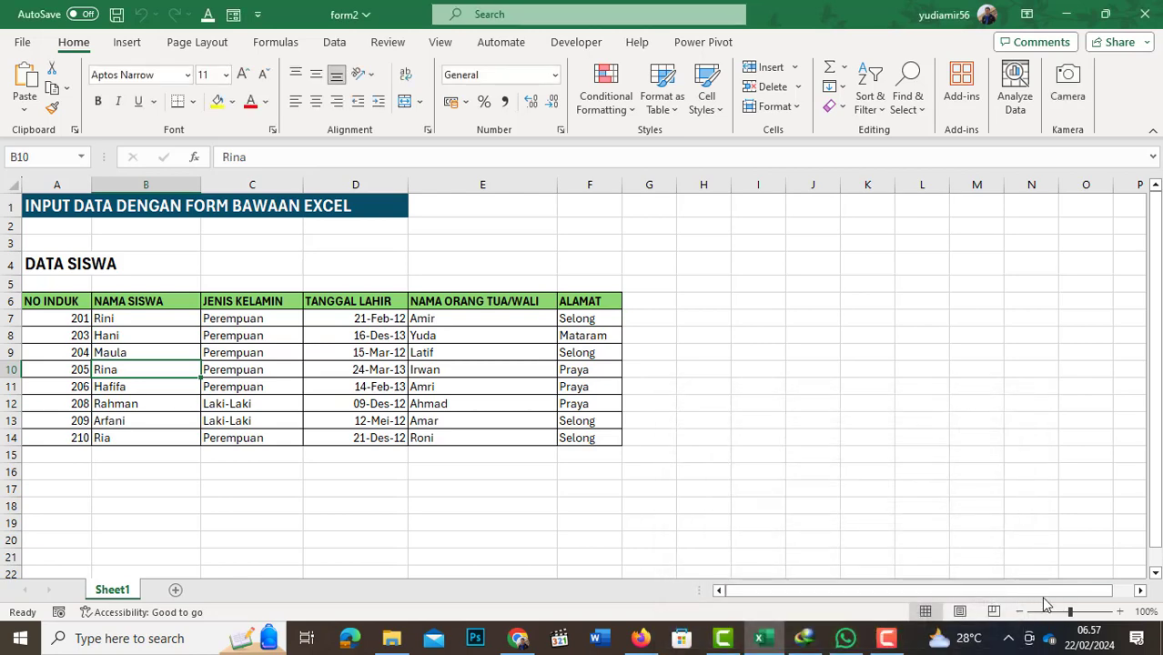
scroll(1001, 593, "right", 1)
left_click_drag(979, 600, 987, 608)
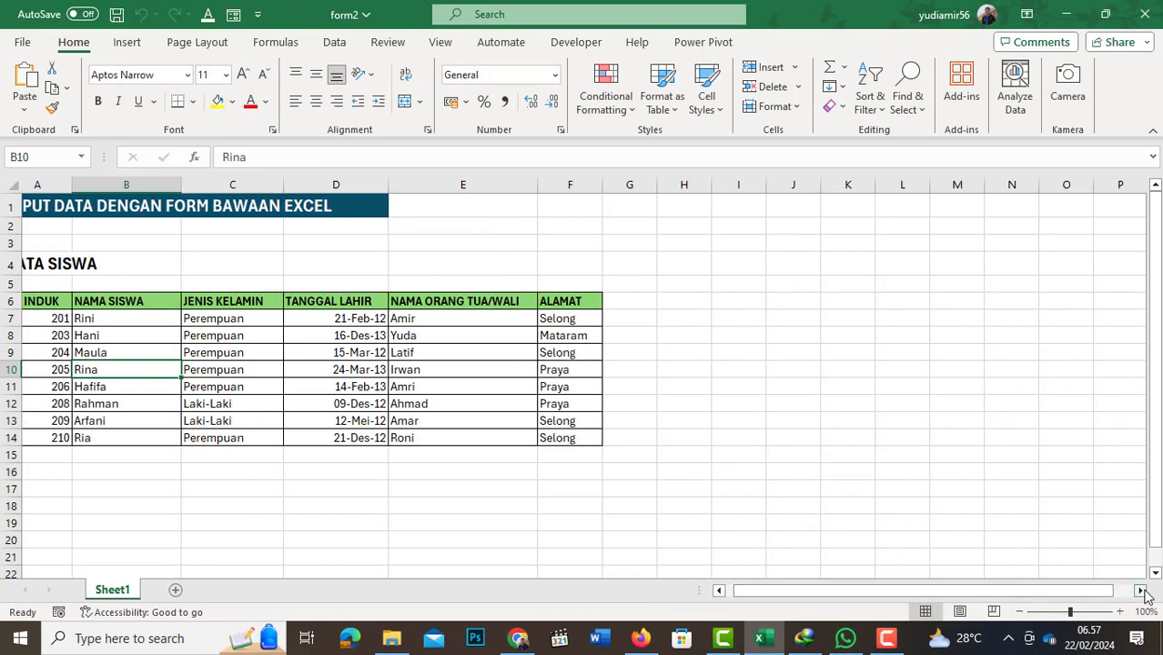
scroll(1103, 517, "right", 4)
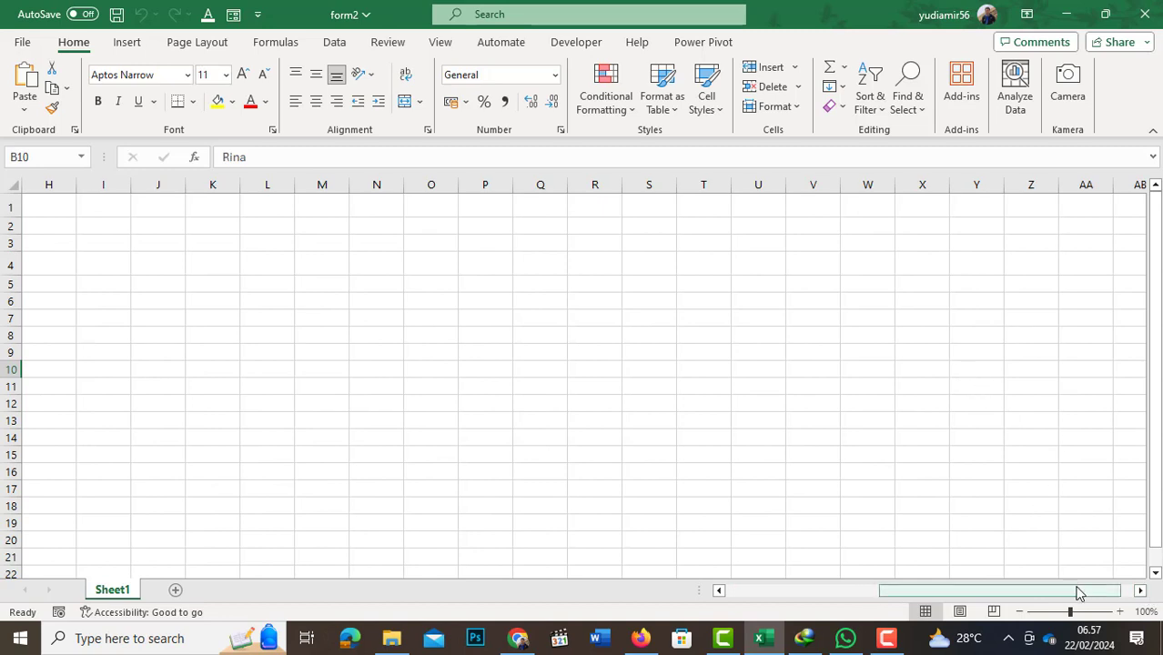
left_click_drag(1086, 597, 929, 601)
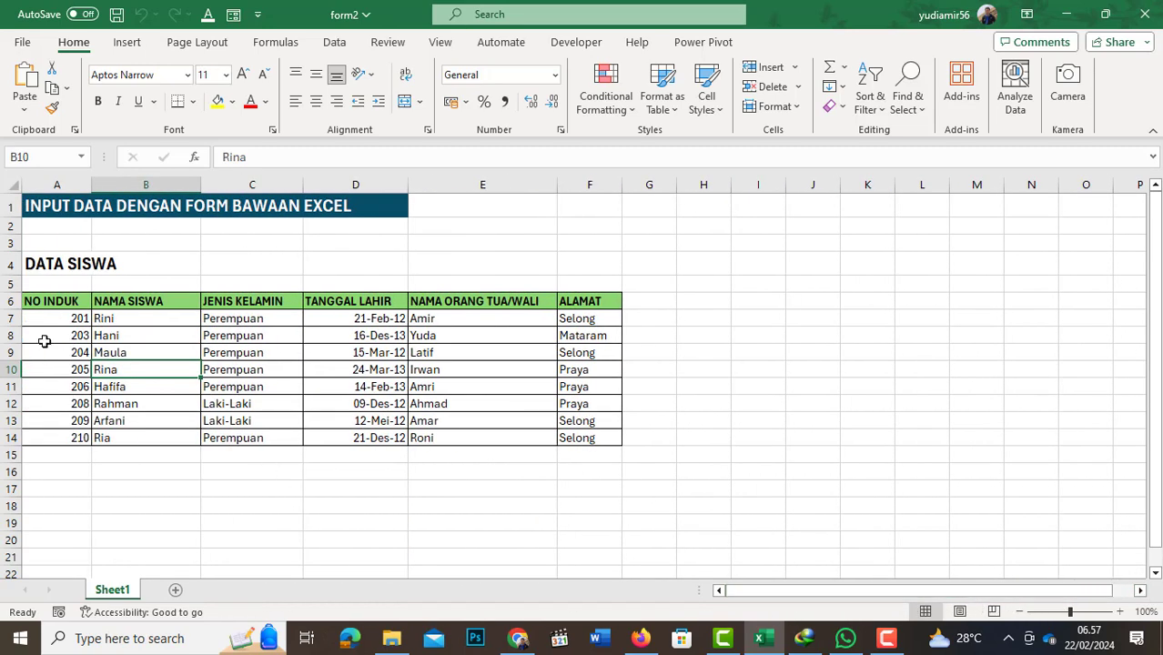
- Reopen the data form on the first student record, place it beside the table, and close it
left_click(235, 15)
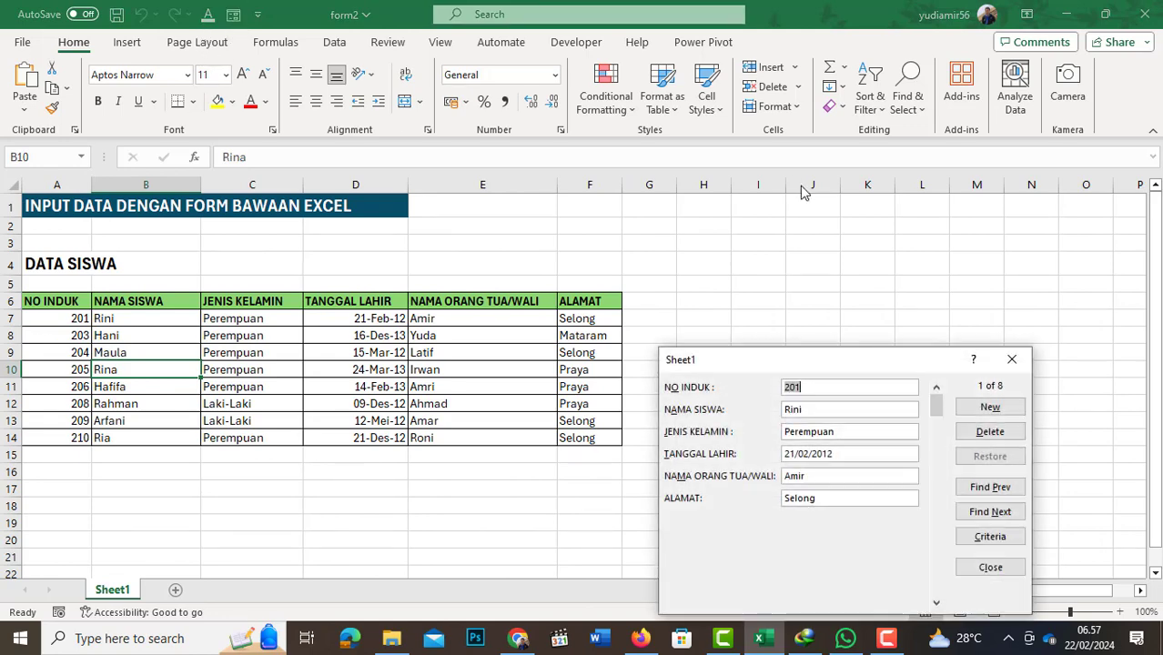
left_click_drag(820, 360, 805, 263)
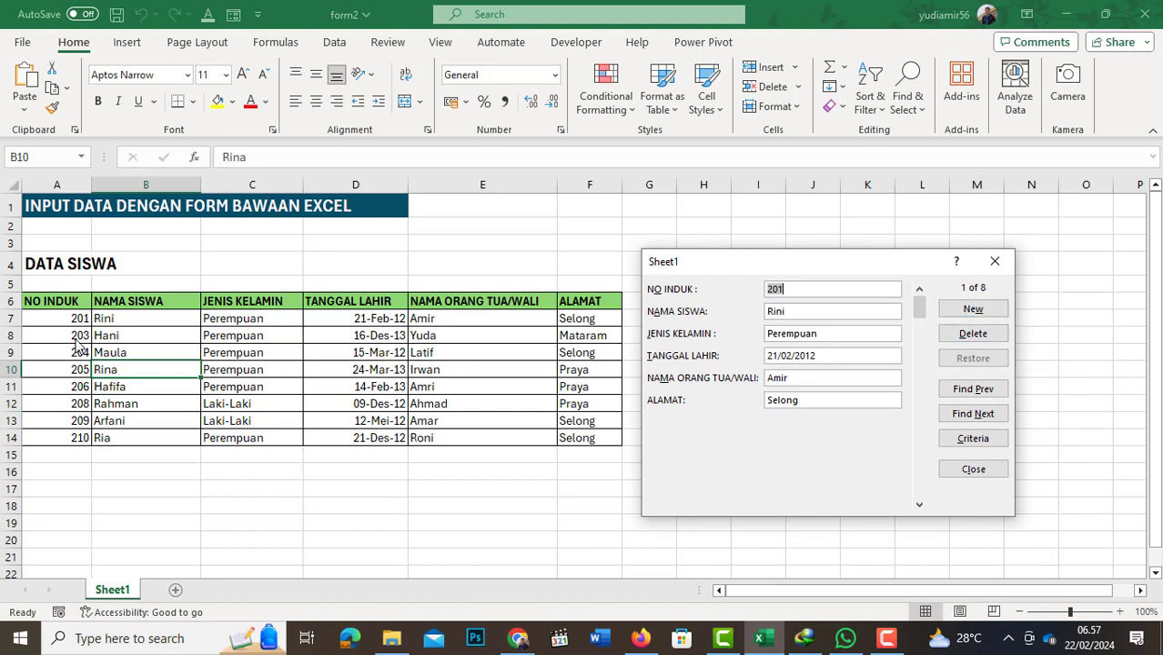
left_click_drag(767, 265, 762, 314)
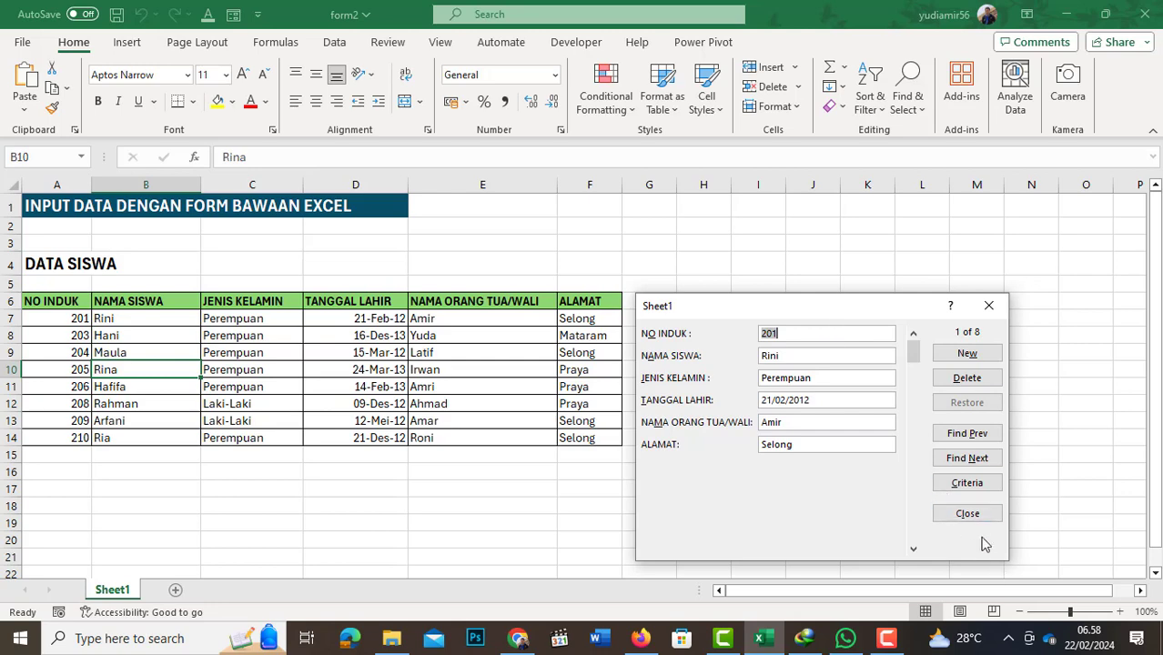
left_click(969, 513)
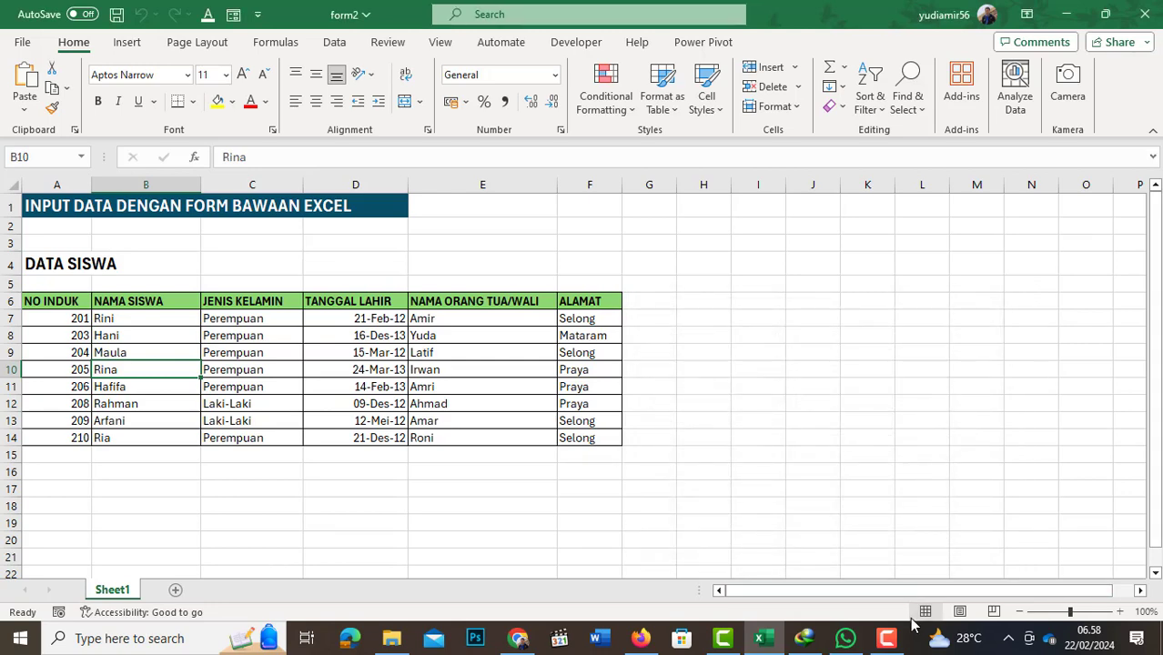